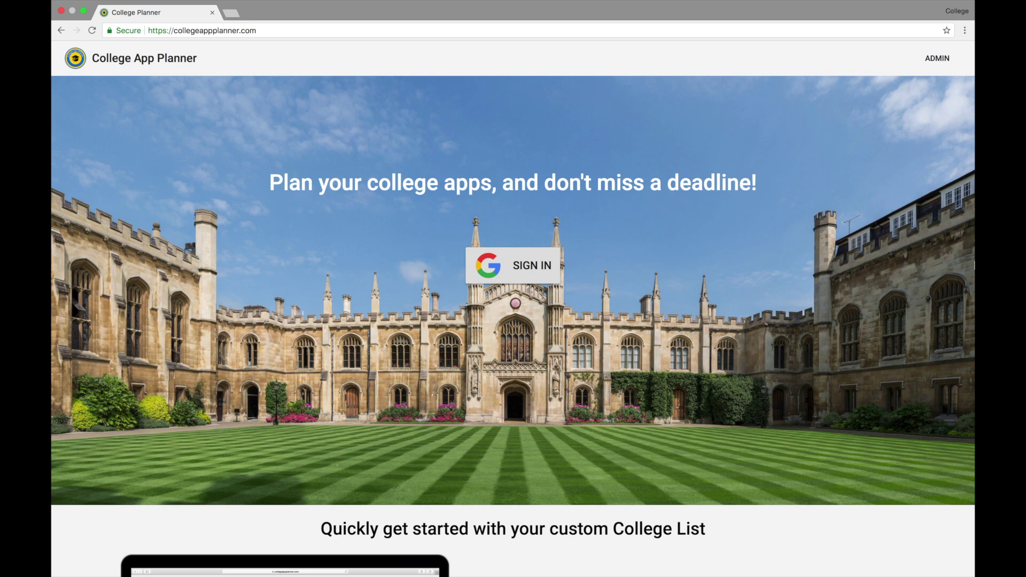
Sign in with the existing Google account and open the Complete Profile task.
{"action": "scroll", "coordinate": [513, 308], "scroll_direction": "down", "scroll_amount": 6}
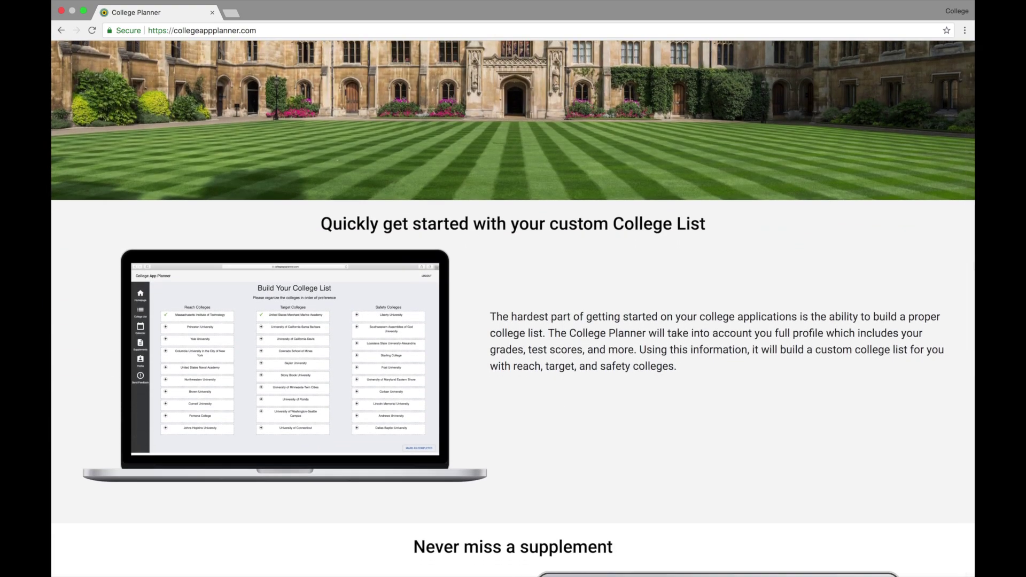
{"action": "scroll", "coordinate": [513, 309], "scroll_direction": "down", "scroll_amount": 7}
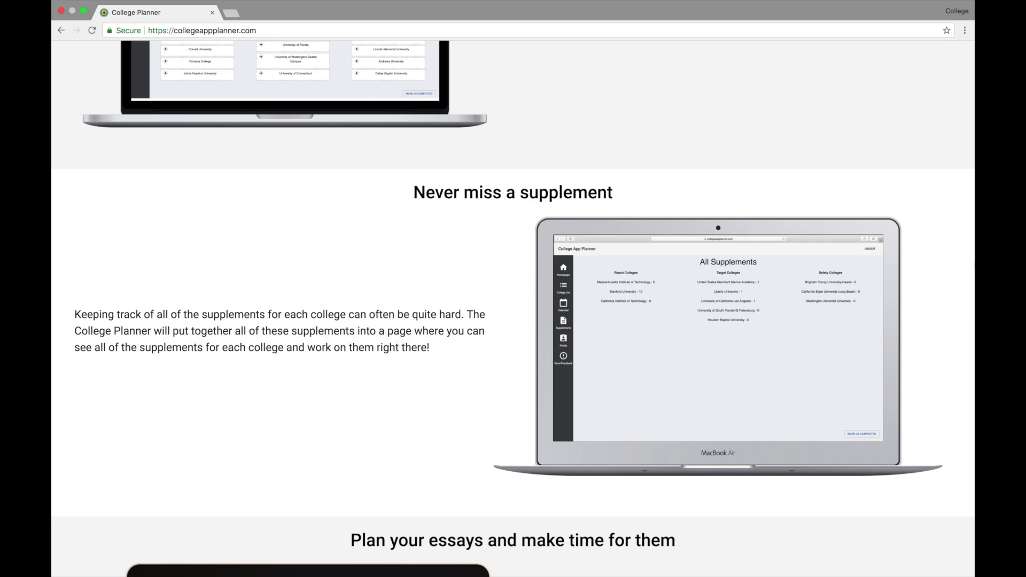
{"action": "scroll", "coordinate": [592, 493], "scroll_direction": "down", "scroll_amount": 5}
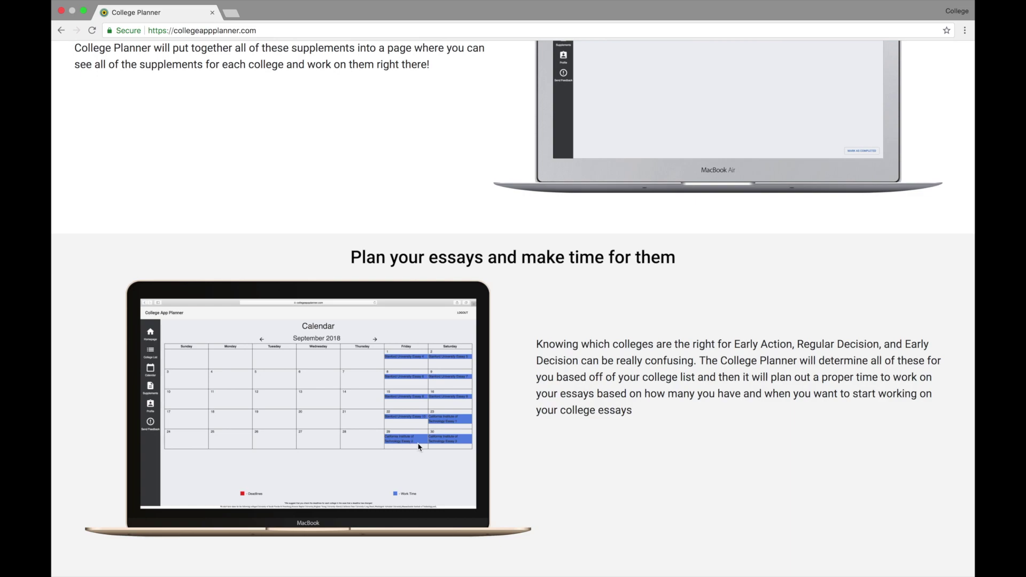
{"action": "scroll", "coordinate": [419, 447], "scroll_direction": "up", "scroll_amount": 15}
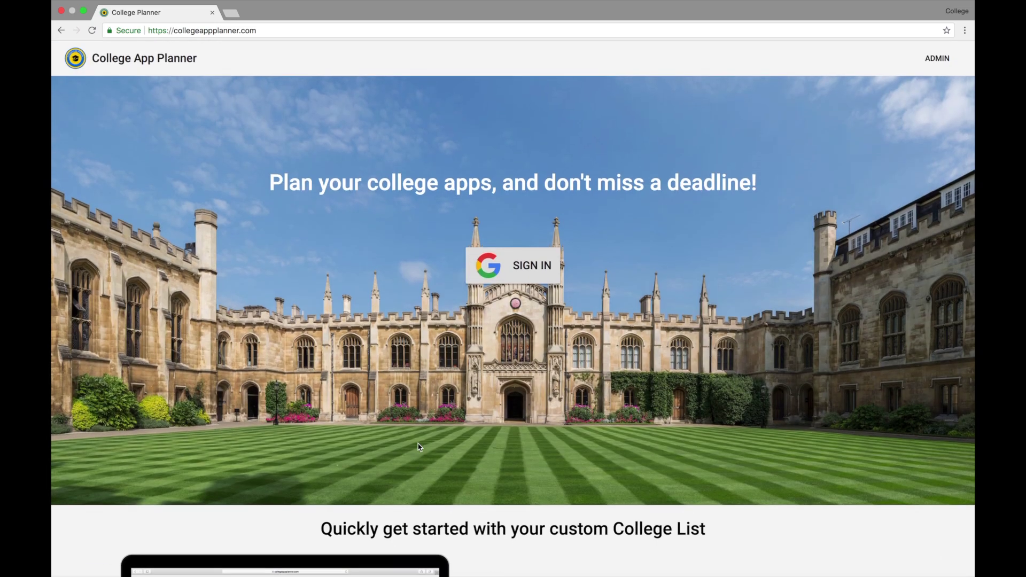
{"action": "left_click", "coordinate": [501, 274]}
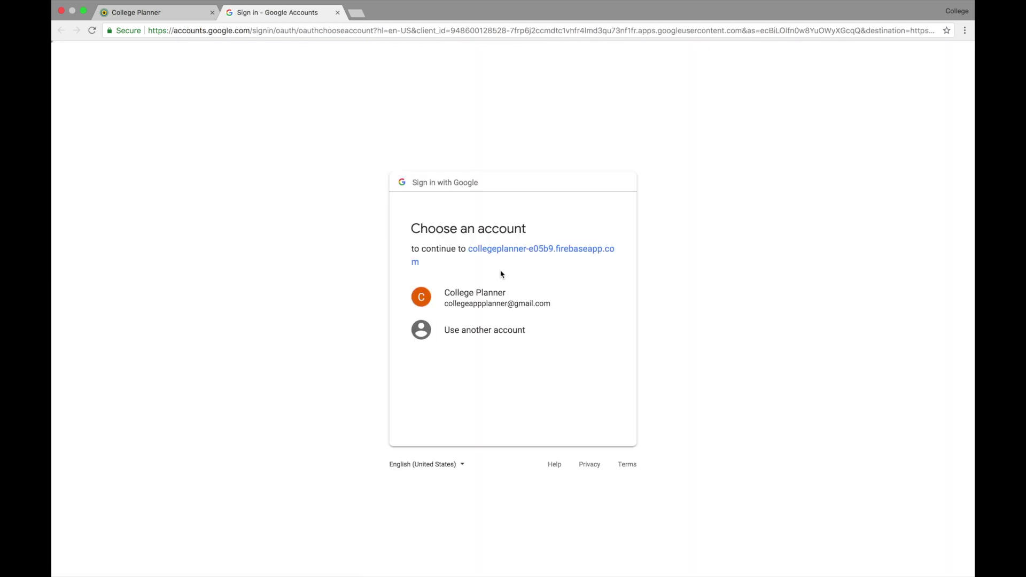
{"action": "left_click", "coordinate": [490, 294]}
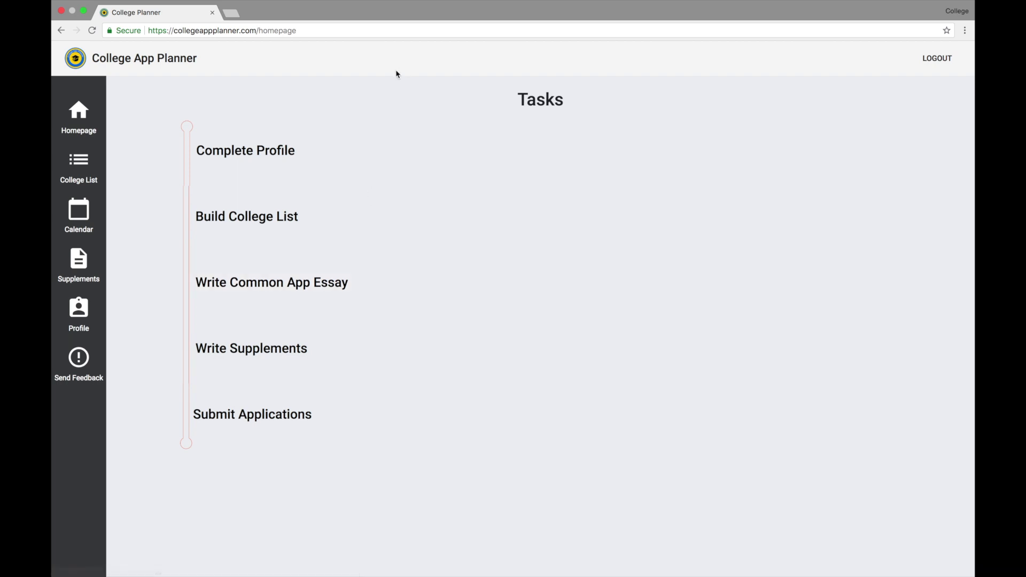
{"action": "left_click", "coordinate": [286, 156]}
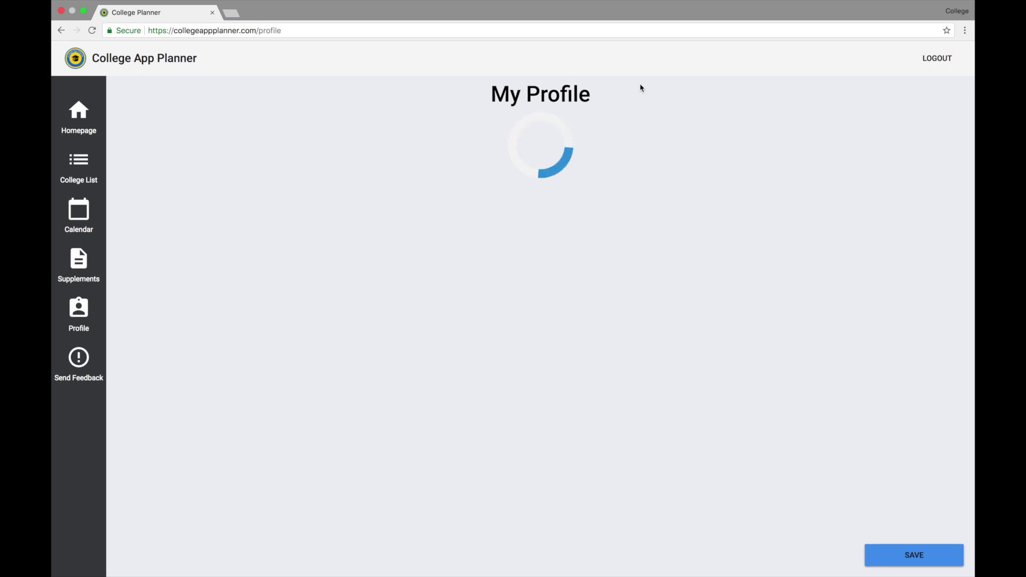
Enter the student's name and email address, and set the essay start date to 7/6/2018.
{"action": "left_click", "coordinate": [354, 156]}
{"action": "type", "text": "College Planner"}
{"action": "left_click", "coordinate": [374, 196]}
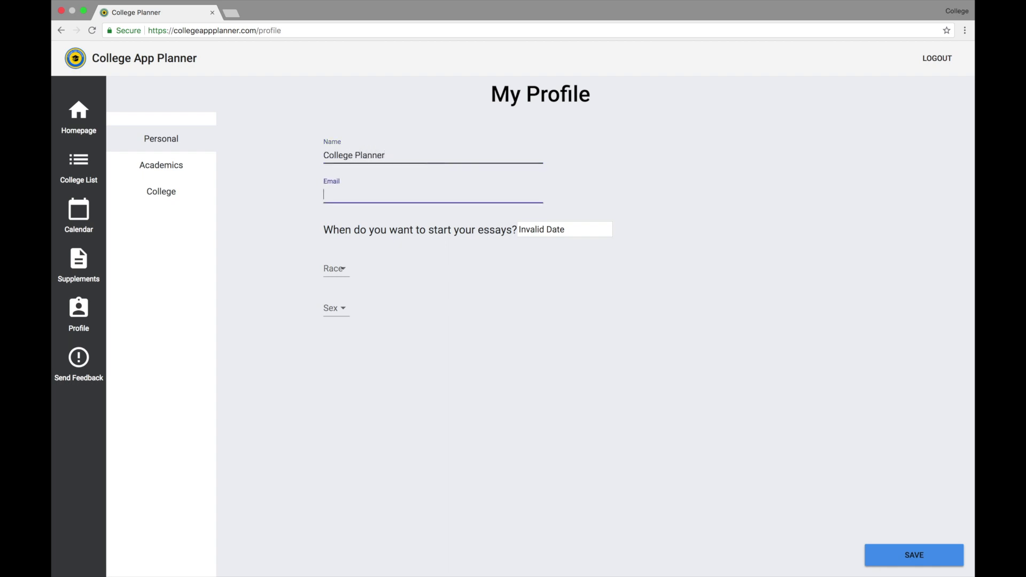
{"action": "left_click", "coordinate": [551, 229]}
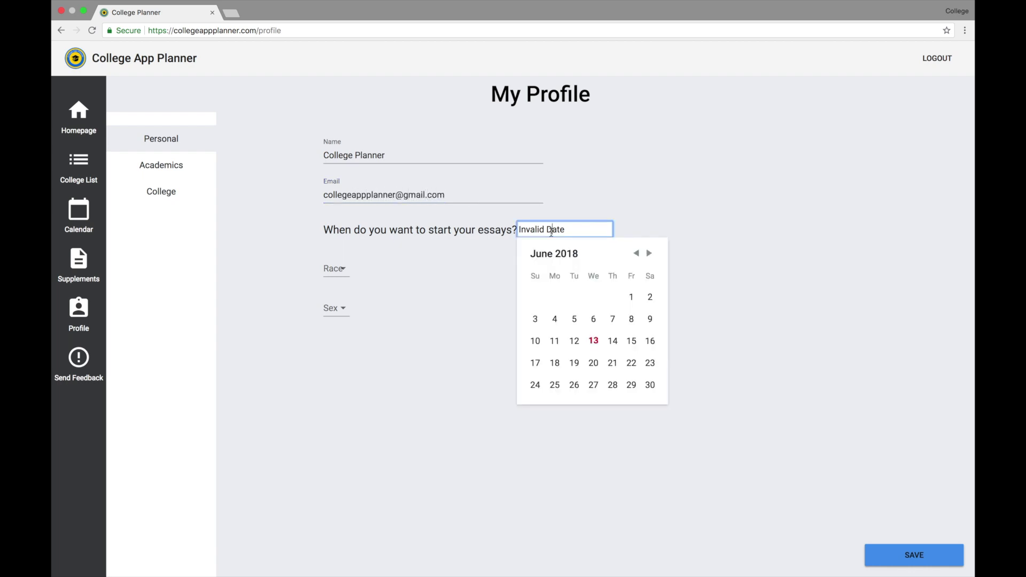
{"action": "left_click", "coordinate": [650, 254]}
{"action": "left_click", "coordinate": [631, 298]}
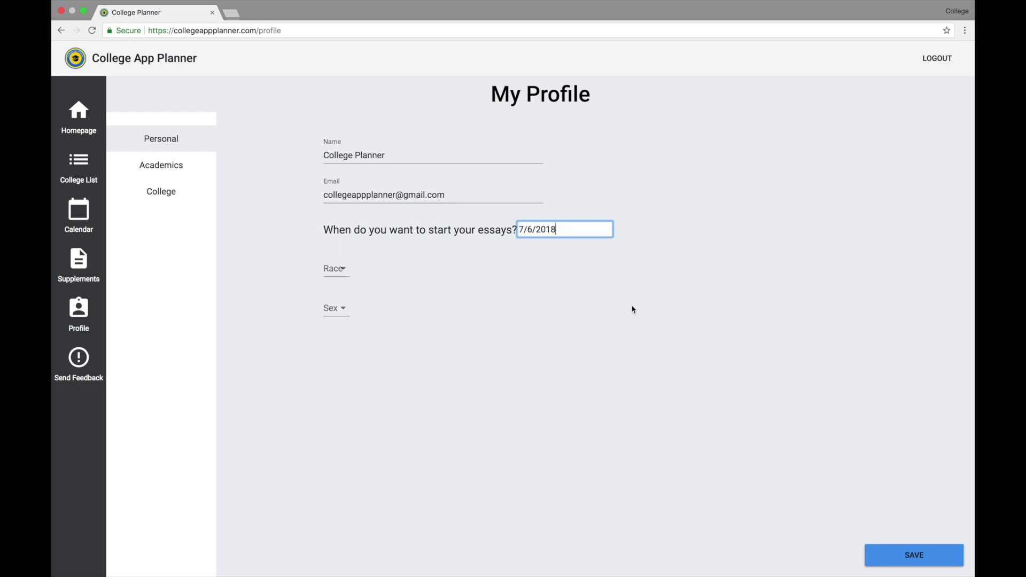
Choose Asian for race and Male for sex, then go to Academics.
{"action": "left_click", "coordinate": [339, 277]}
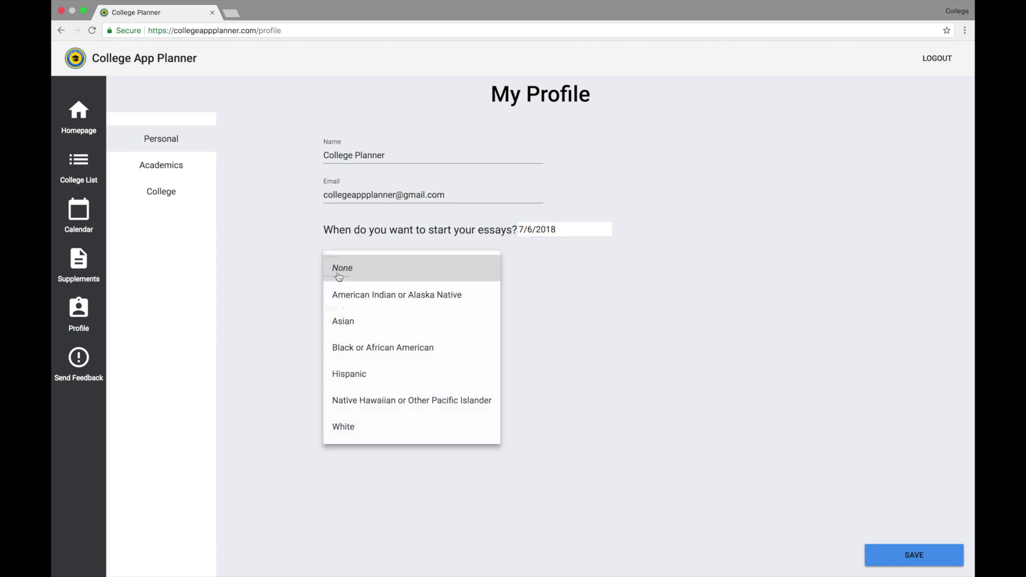
{"action": "left_click", "coordinate": [356, 324]}
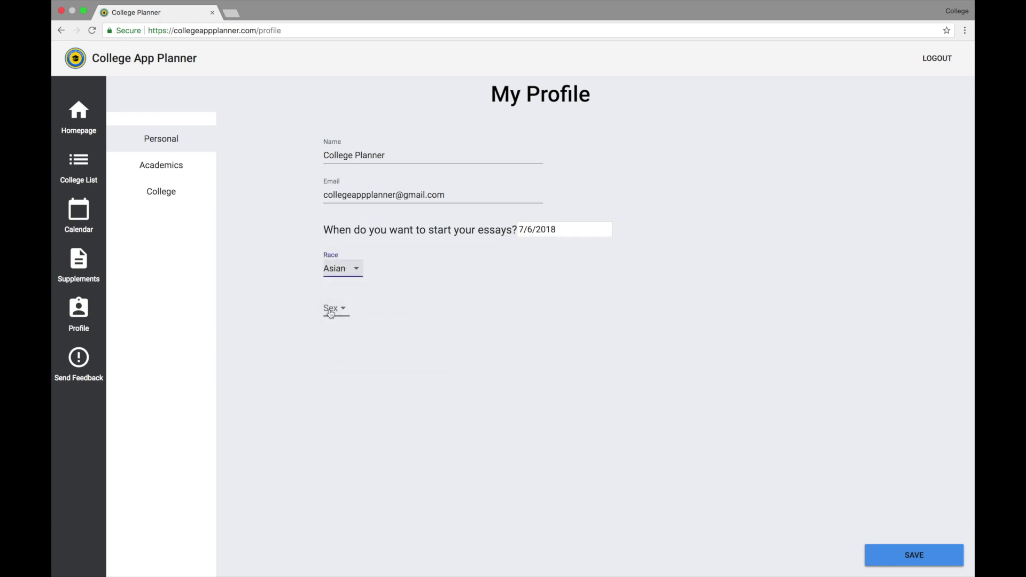
{"action": "left_click", "coordinate": [331, 313]}
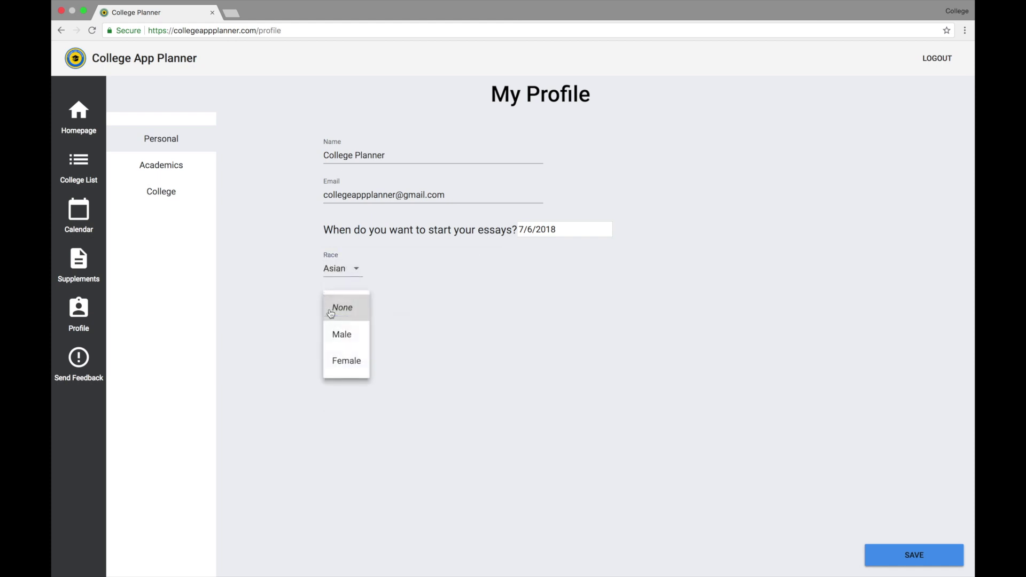
{"action": "left_click", "coordinate": [347, 336]}
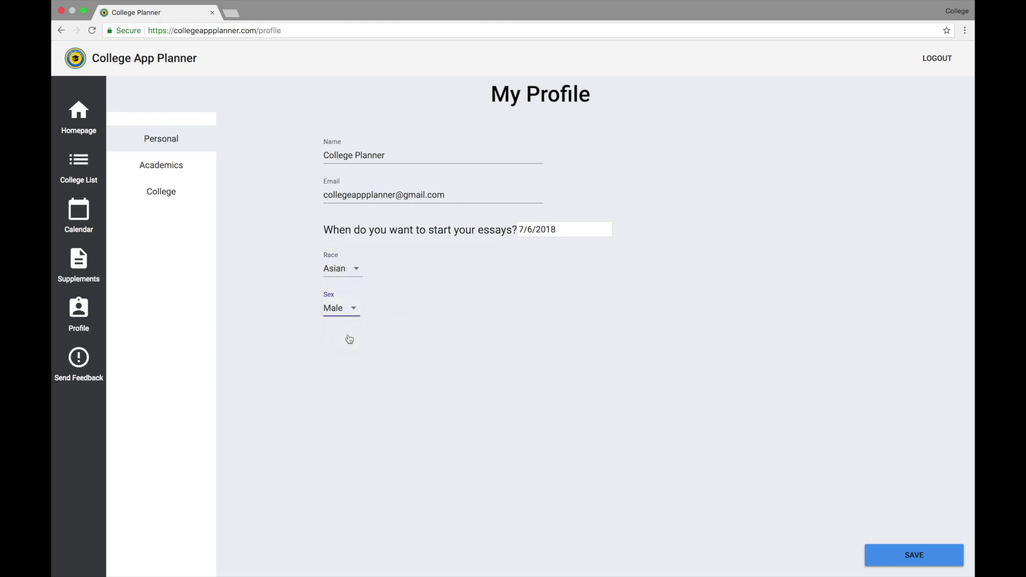
{"action": "left_click", "coordinate": [158, 172]}
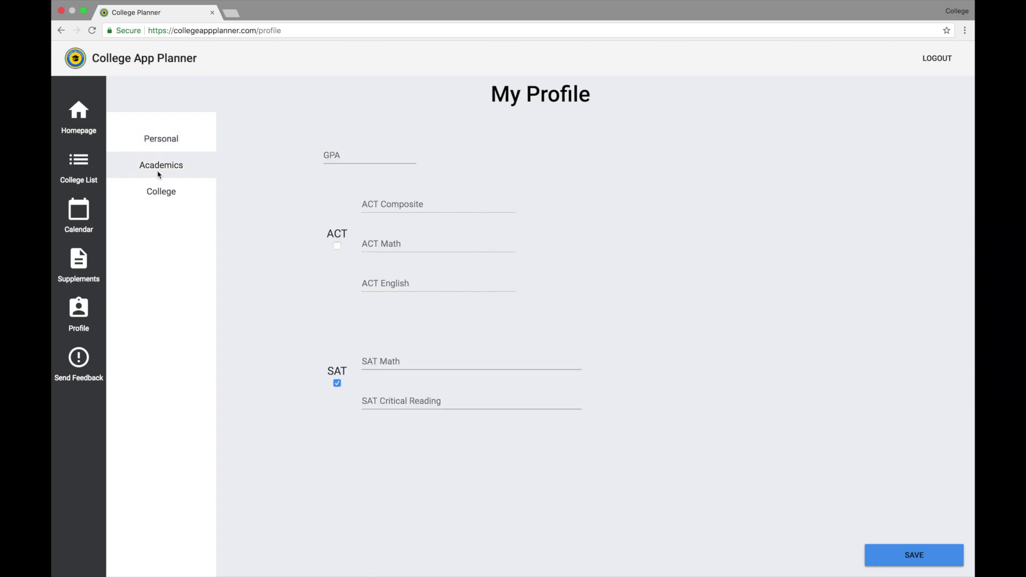
Enter a GPA of 3.0.
{"action": "left_click", "coordinate": [354, 157]}
{"action": "type", "text": "3.90"}
{"action": "key", "text": "BackSpace"}
{"action": "key", "text": "BackSpace"}
{"action": "type", "text": "0"}
Switch to ACT scores with 30 for composite, math and English.
{"action": "left_click", "coordinate": [337, 246]}
{"action": "left_click", "coordinate": [423, 203]}
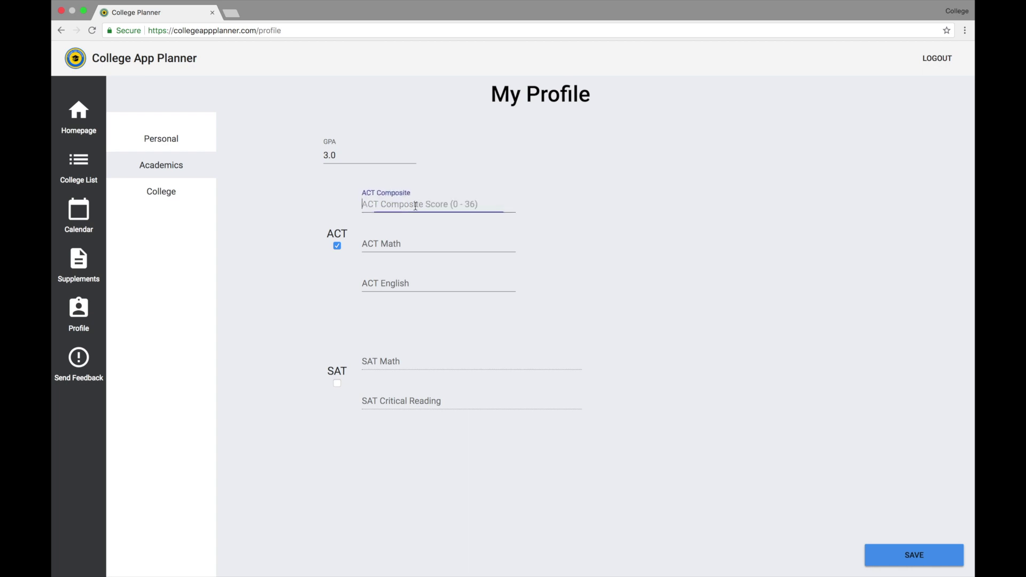
{"action": "type", "text": "30"}
{"action": "key", "text": "Tab"}
{"action": "type", "text": "30"}
{"action": "key", "text": "Tab"}
{"action": "type", "text": "30"}
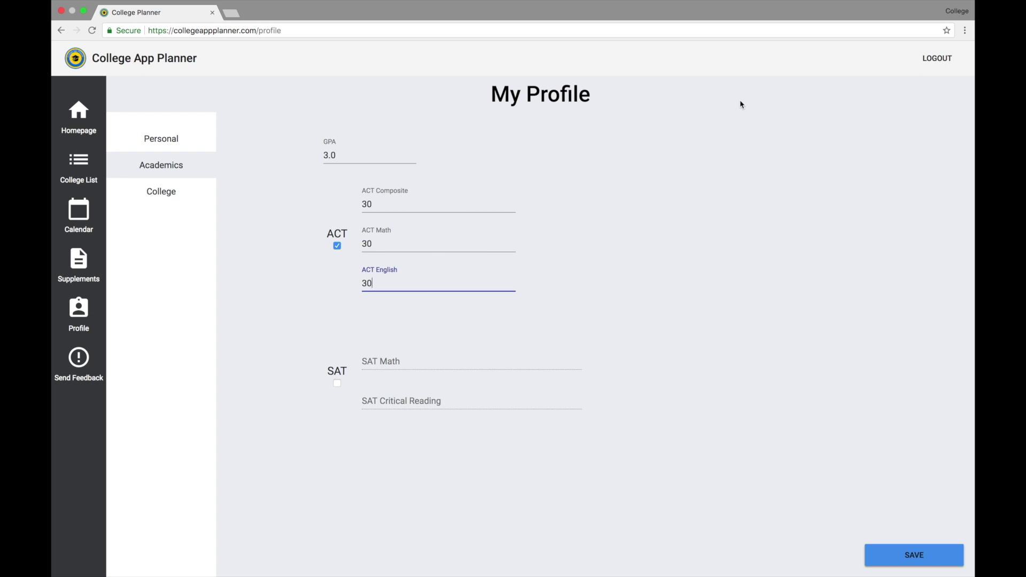
{"action": "left_click", "coordinate": [182, 192]}
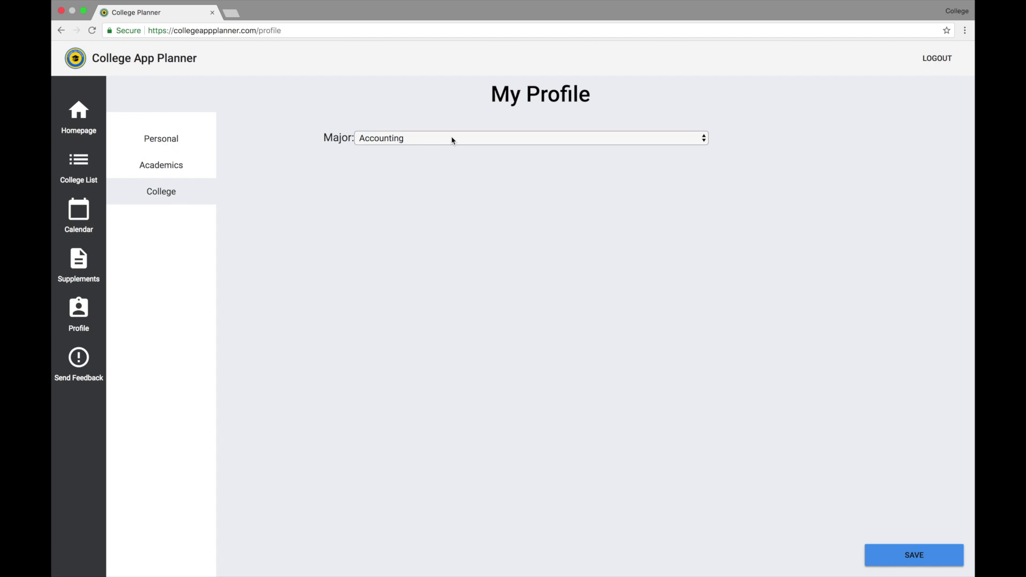
Keep Accounting as the selected major.
{"action": "left_click", "coordinate": [451, 138]}
{"action": "scroll", "coordinate": [430, 304], "scroll_direction": "down", "scroll_amount": 5}
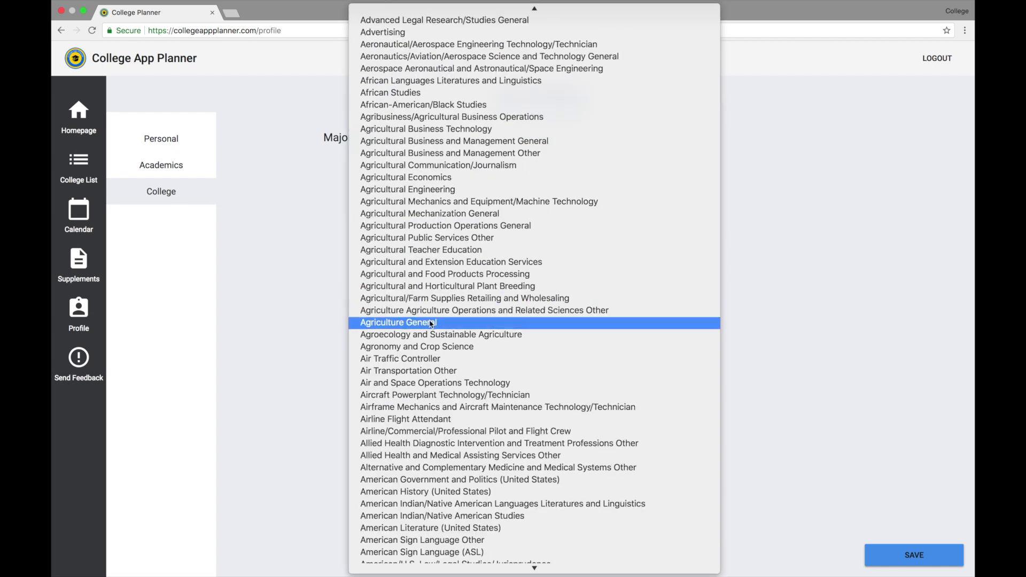
{"action": "scroll", "coordinate": [427, 240], "scroll_direction": "up", "scroll_amount": 5}
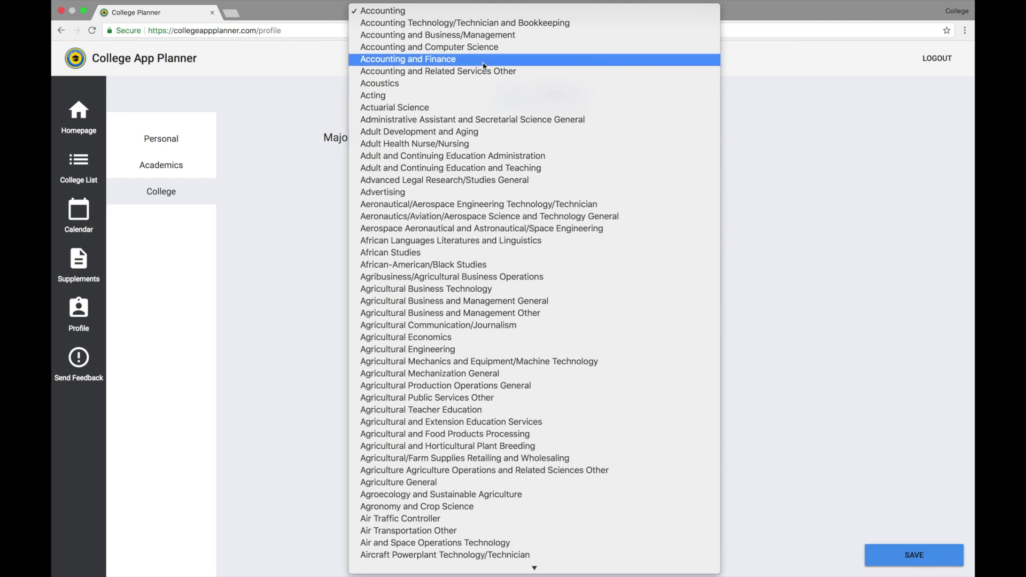
{"action": "left_click", "coordinate": [473, 11]}
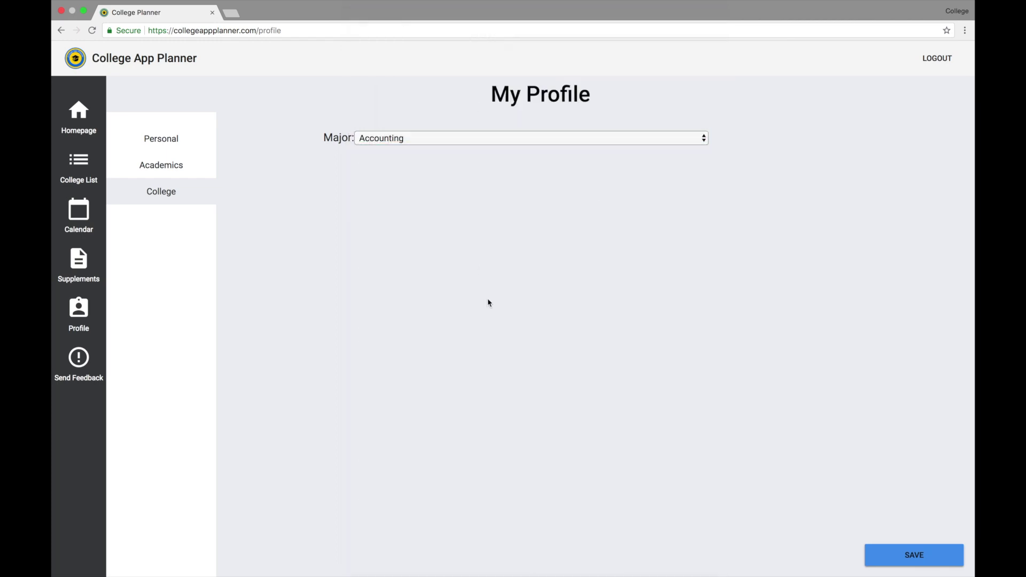
Save the profile and return to the homepage Tasks list.
{"action": "left_click", "coordinate": [900, 565]}
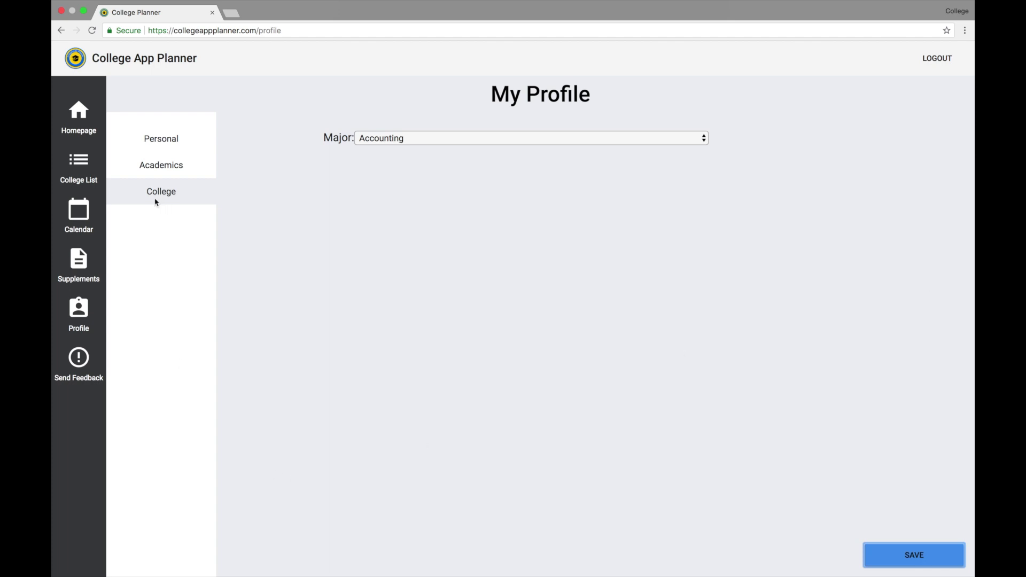
{"action": "left_click", "coordinate": [164, 142]}
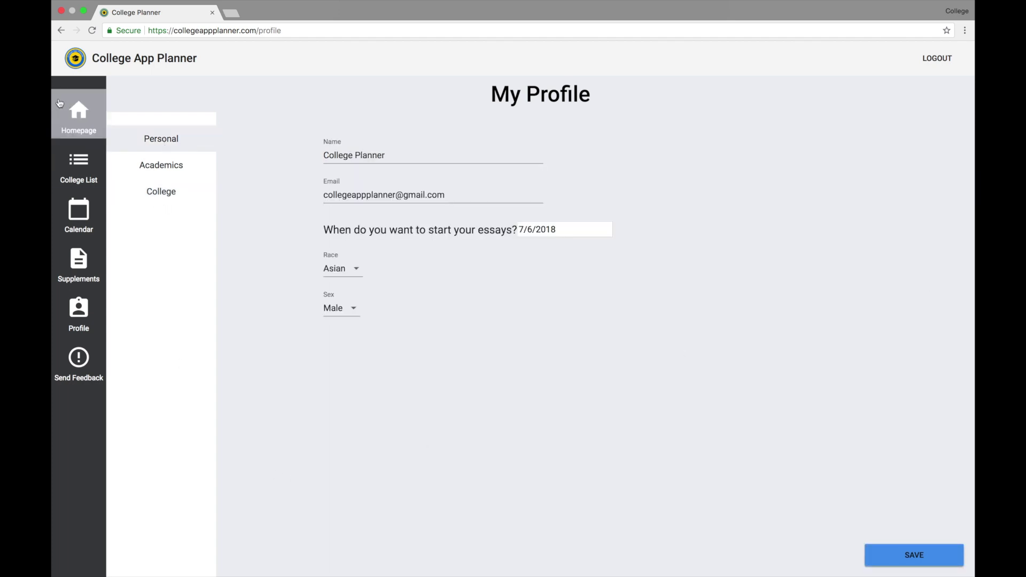
{"action": "left_click", "coordinate": [72, 115]}
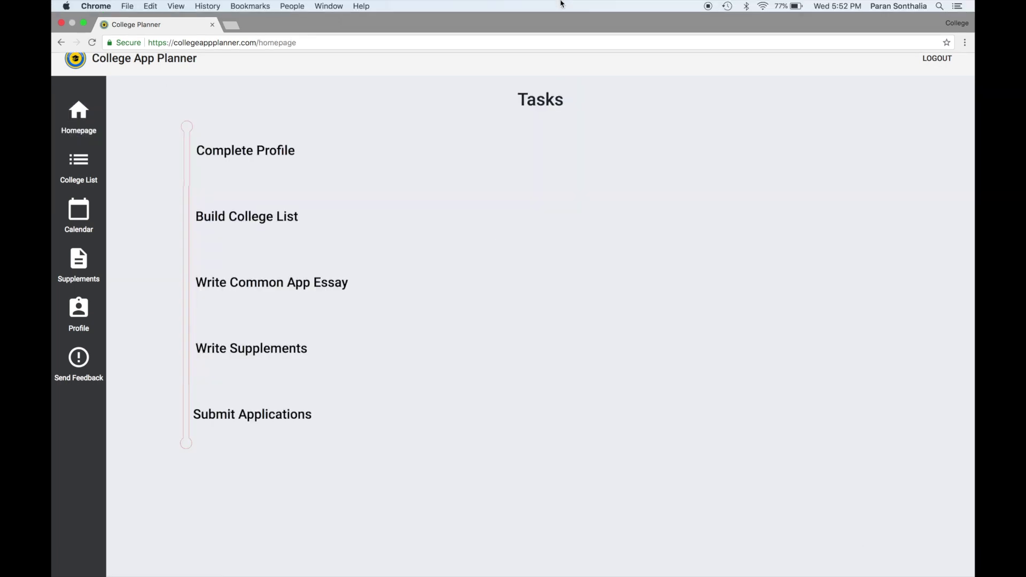
Add Berea College as target, Southwestern Christian and Texas A&M-San Antonio as safety, and Harvard, Caltech and West Point as reach colleges.
{"action": "left_click", "coordinate": [295, 219]}
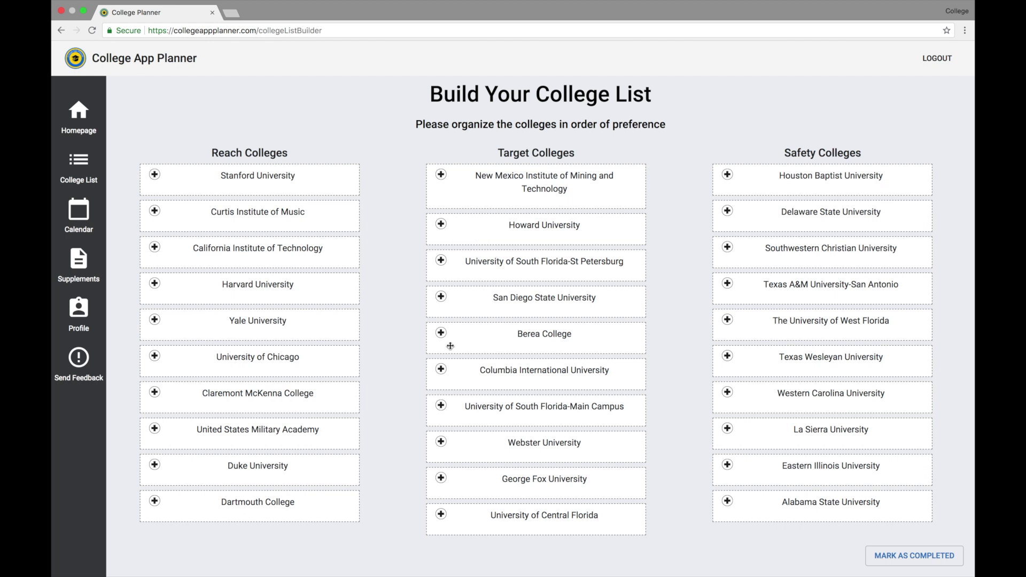
{"action": "left_click", "coordinate": [442, 336]}
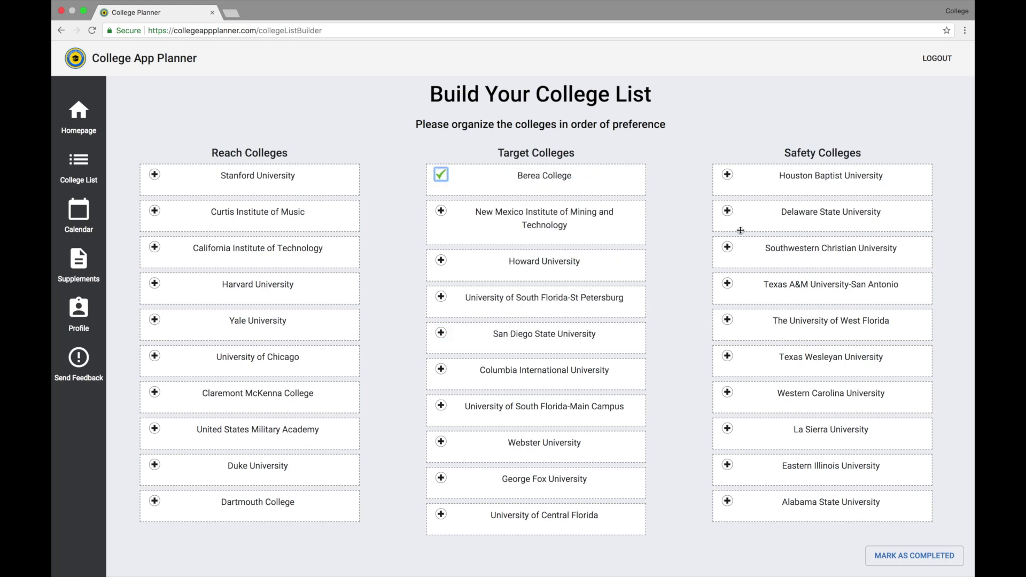
{"action": "left_click", "coordinate": [728, 249]}
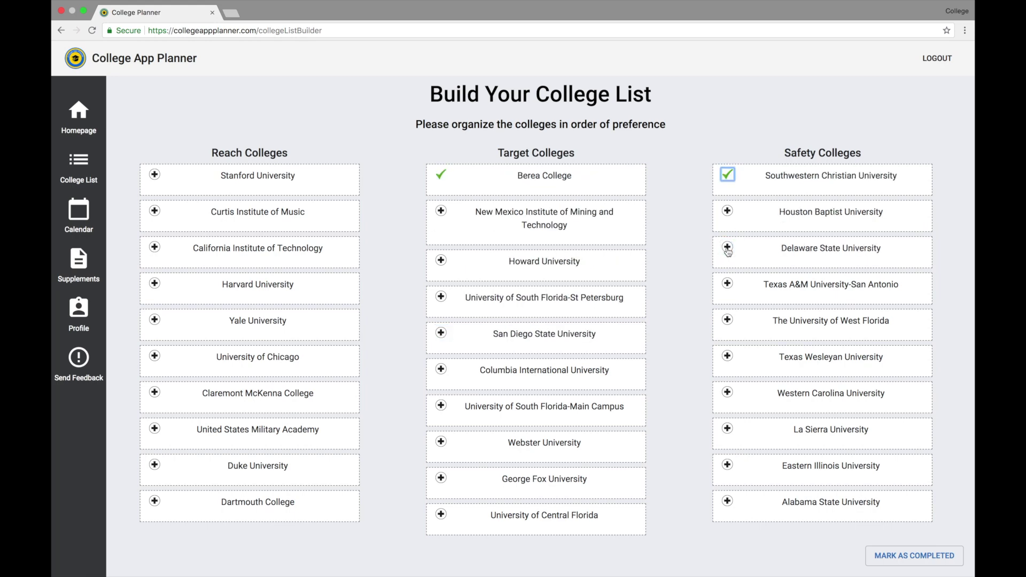
{"action": "left_click", "coordinate": [728, 284]}
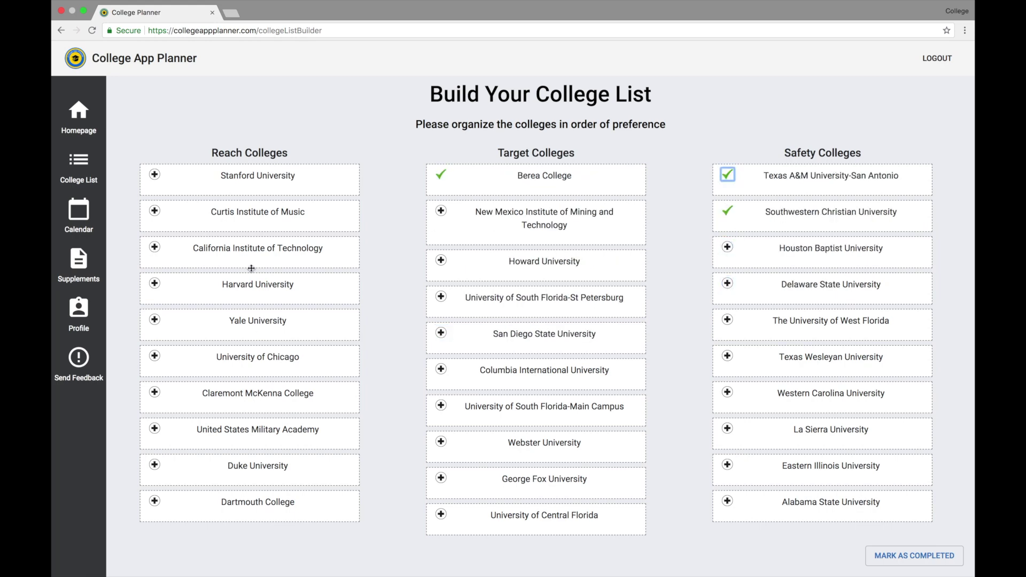
{"action": "left_click", "coordinate": [155, 285]}
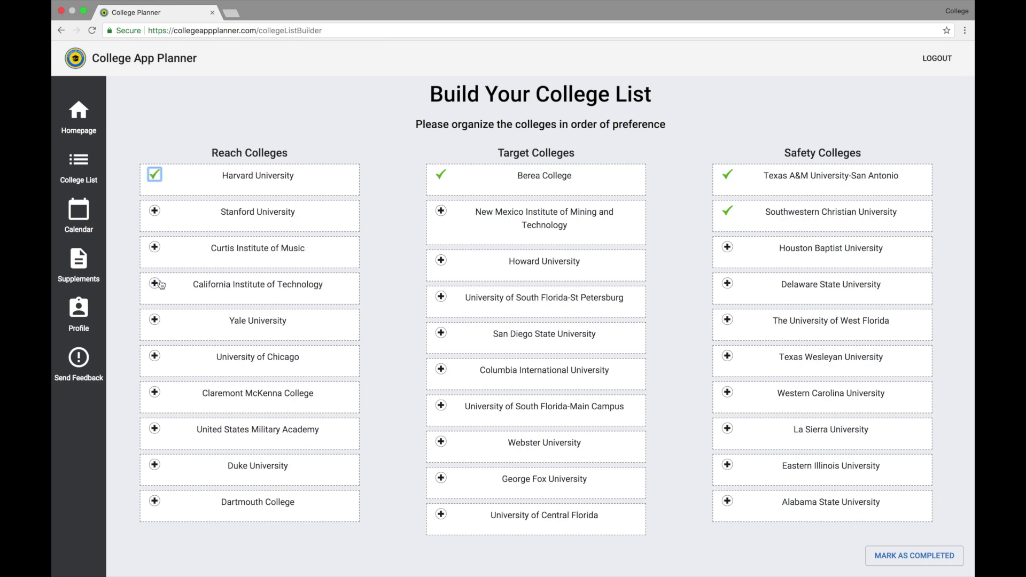
{"action": "left_click", "coordinate": [156, 285]}
{"action": "left_click", "coordinate": [155, 429]}
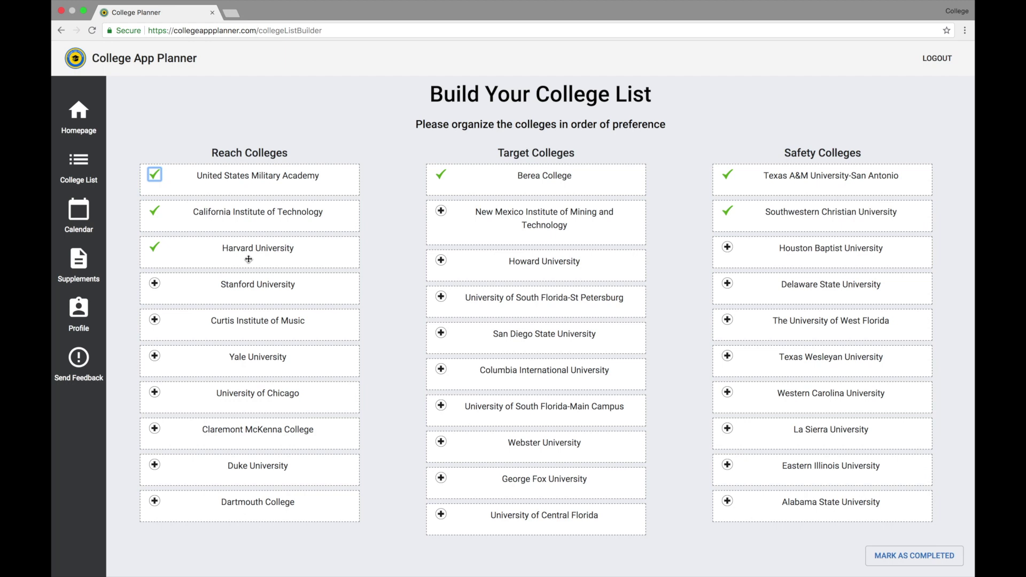
Move Harvard above West Point and Southwestern Christian to the top of safety, then mark the list completed.
{"action": "left_click_drag", "start_coordinate": [248, 260], "coordinate": [265, 178]}
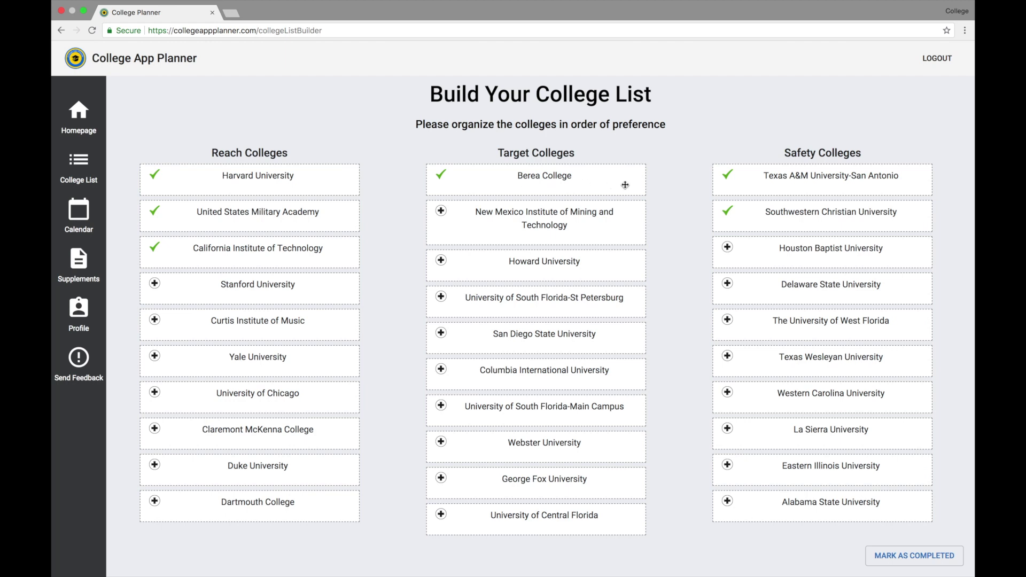
{"action": "left_click_drag", "start_coordinate": [818, 217], "coordinate": [822, 166]}
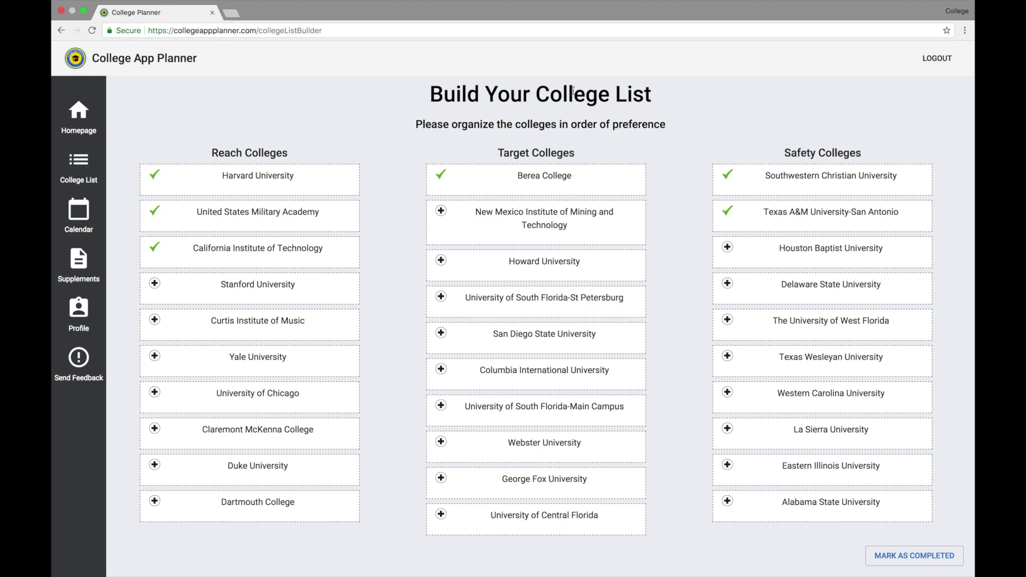
{"action": "left_click", "coordinate": [900, 556]}
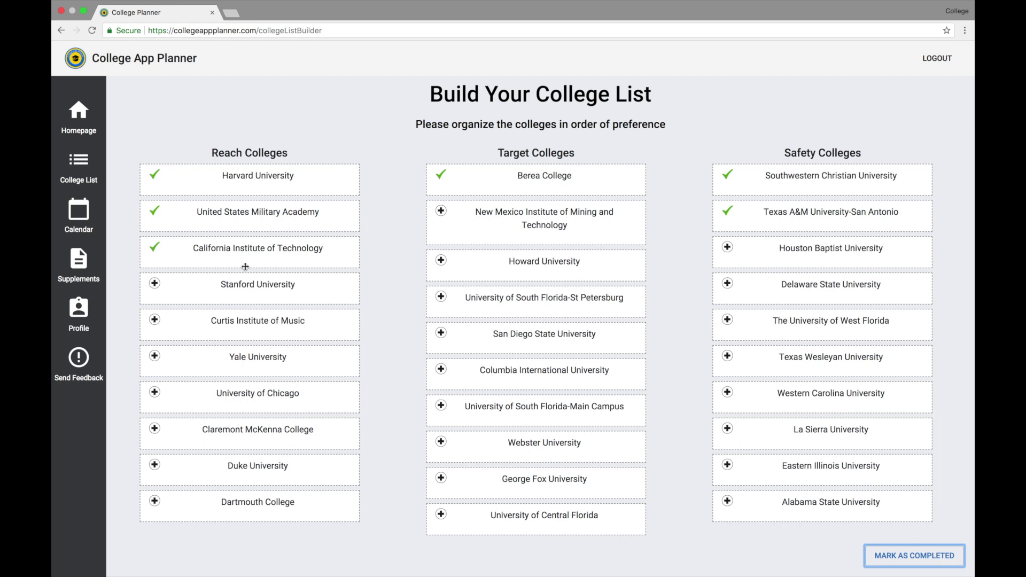
Add University of California-Berkeley to the college list with its decision set to Rejected.
{"action": "left_click", "coordinate": [78, 166]}
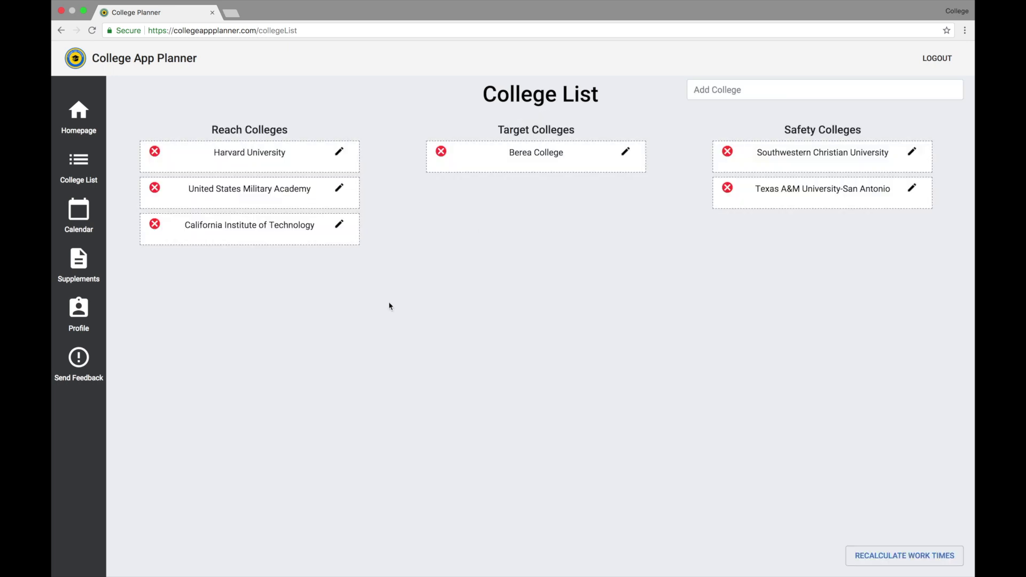
{"action": "left_click", "coordinate": [721, 94]}
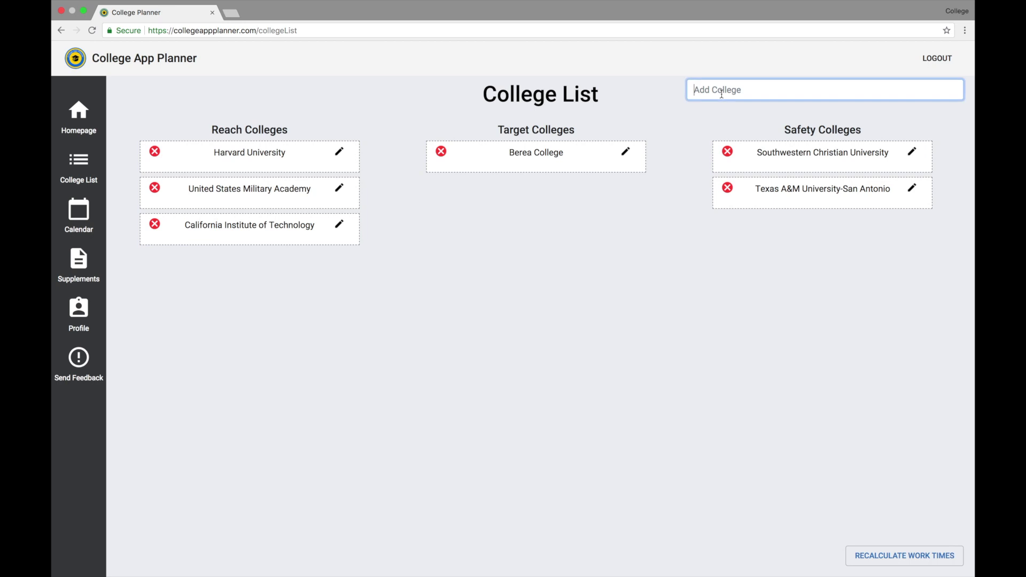
{"action": "type", "text": "universi"}
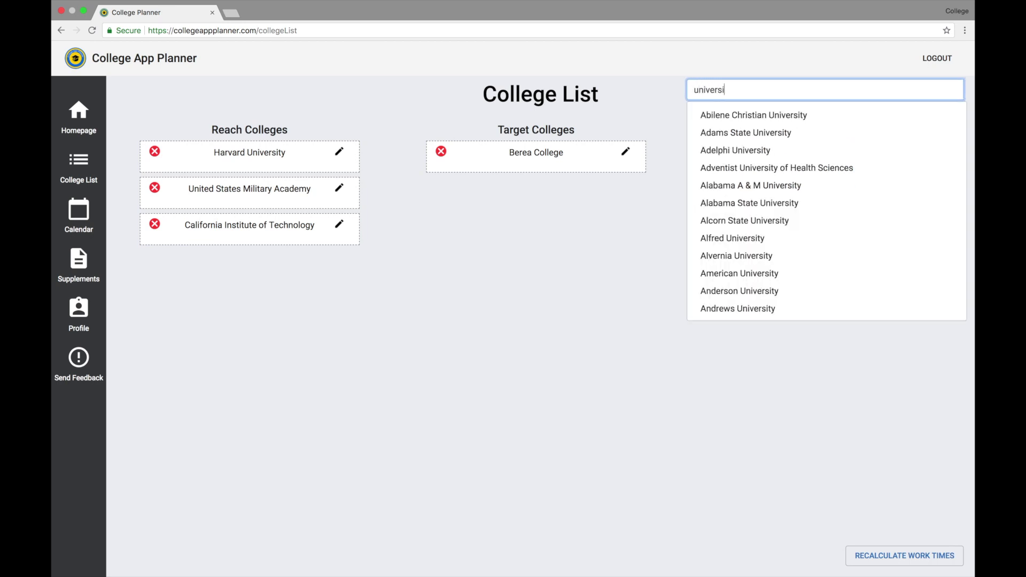
{"action": "type", "text": "ty of calif"}
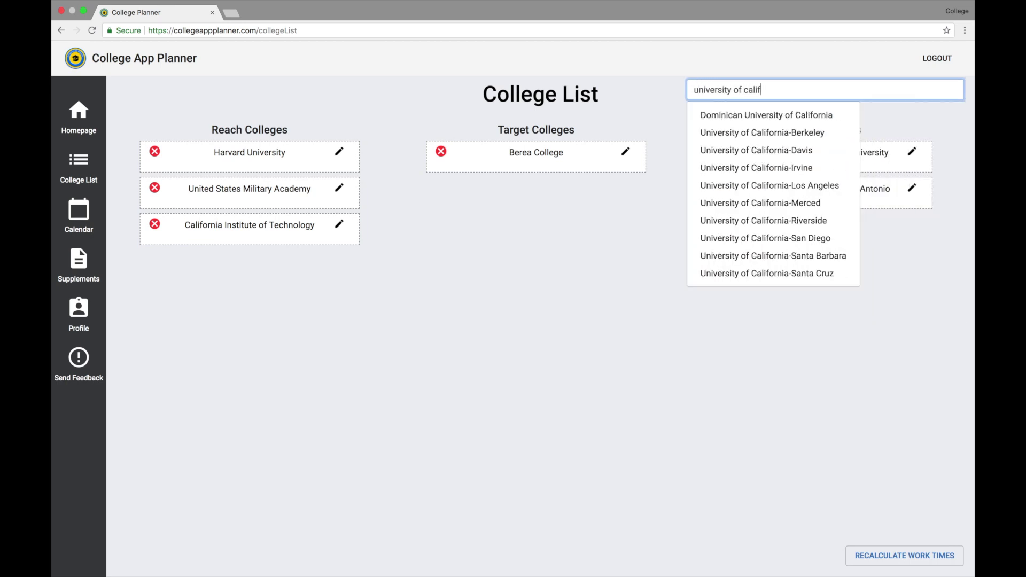
{"action": "left_click", "coordinate": [765, 131]}
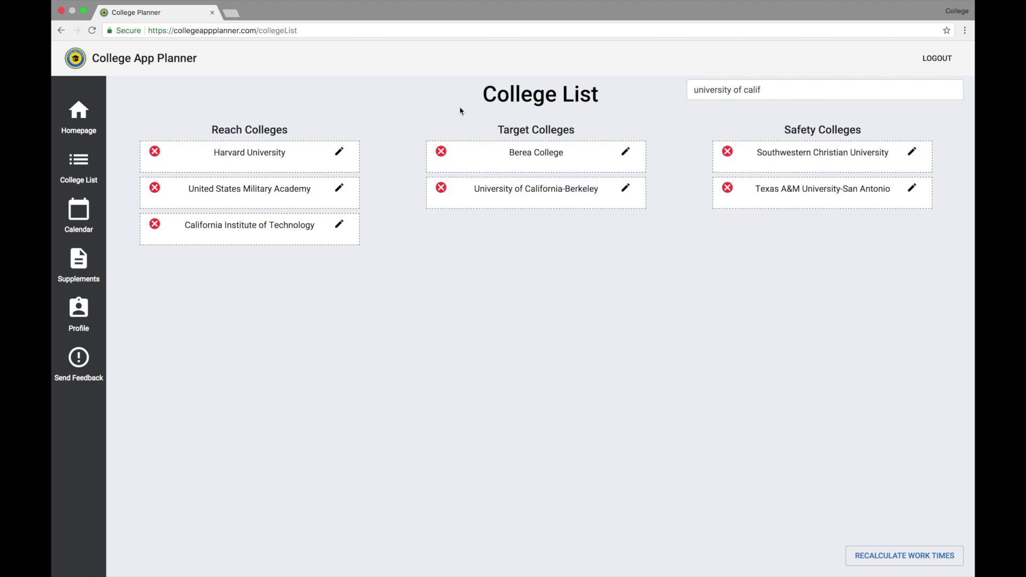
{"action": "left_click", "coordinate": [628, 194]}
{"action": "left_click", "coordinate": [490, 302]}
{"action": "left_click", "coordinate": [551, 401]}
Recalculate work times, drag Berkeley above Berea College, and return to the Tasks list.
{"action": "left_click", "coordinate": [885, 558]}
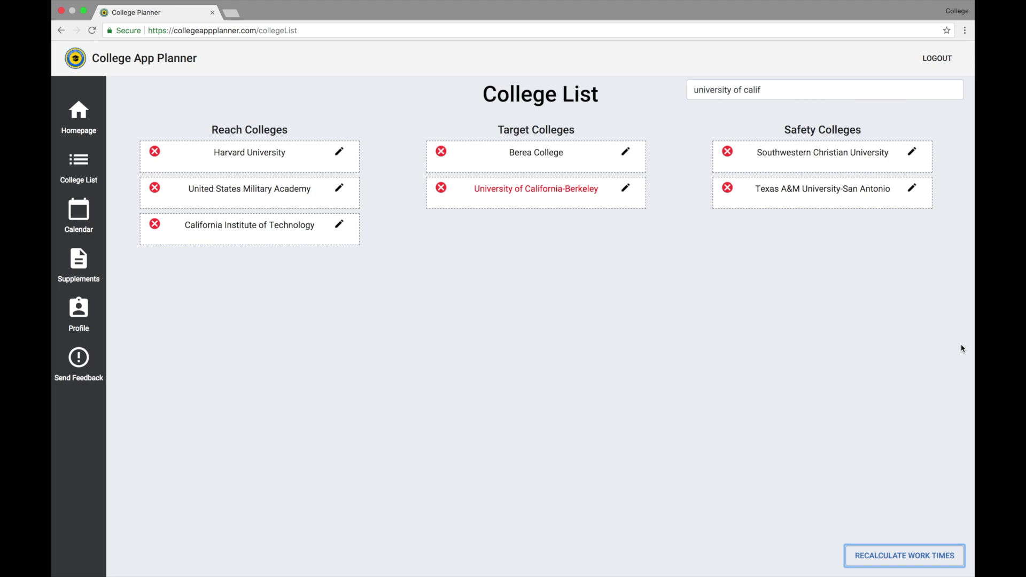
{"action": "left_click_drag", "start_coordinate": [535, 192], "coordinate": [536, 140]}
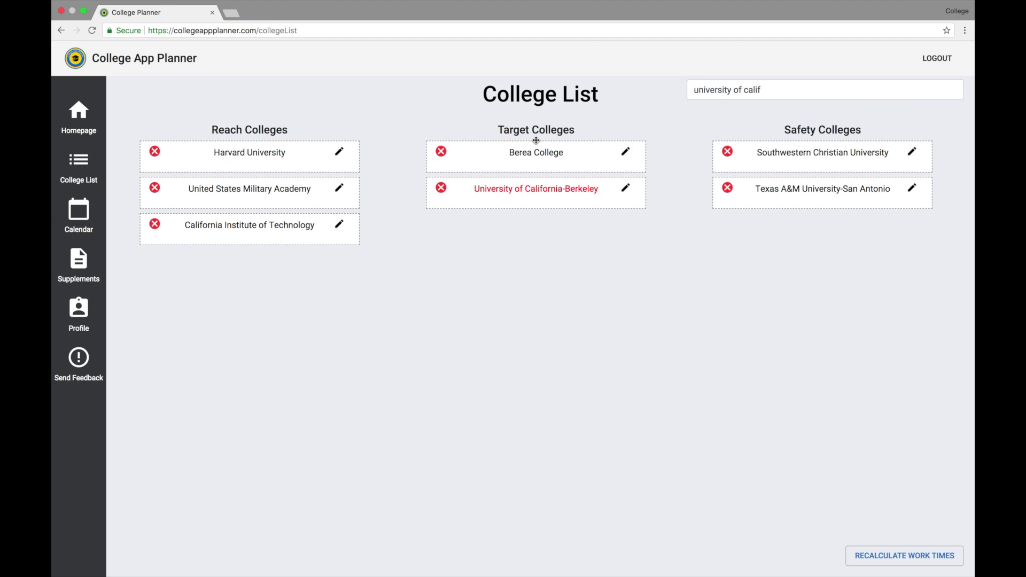
{"action": "left_click", "coordinate": [79, 128]}
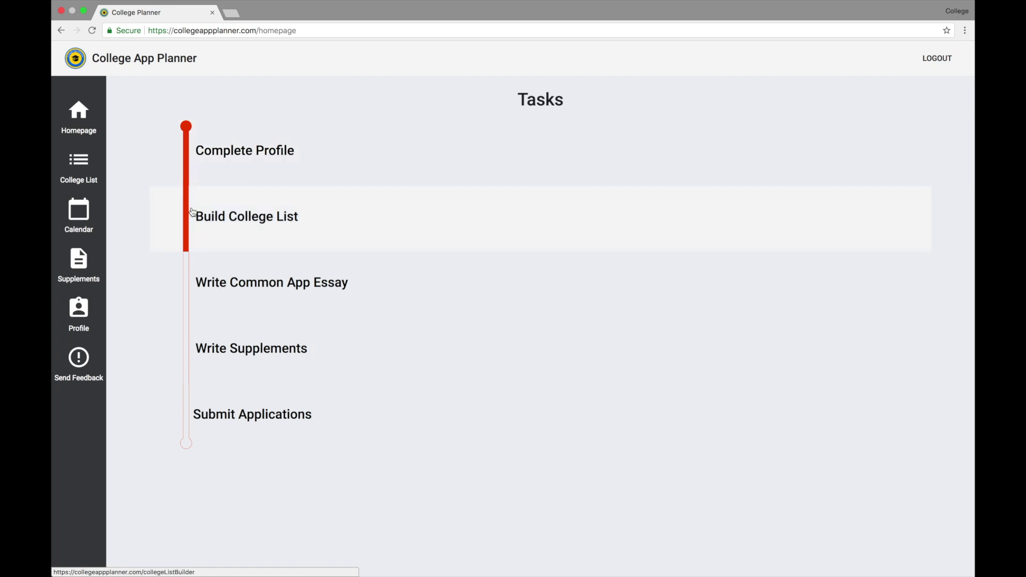
Switch to the belief-or-idea prompt, write 'A Basic Essay', save it and mark it completed.
{"action": "left_click", "coordinate": [221, 278]}
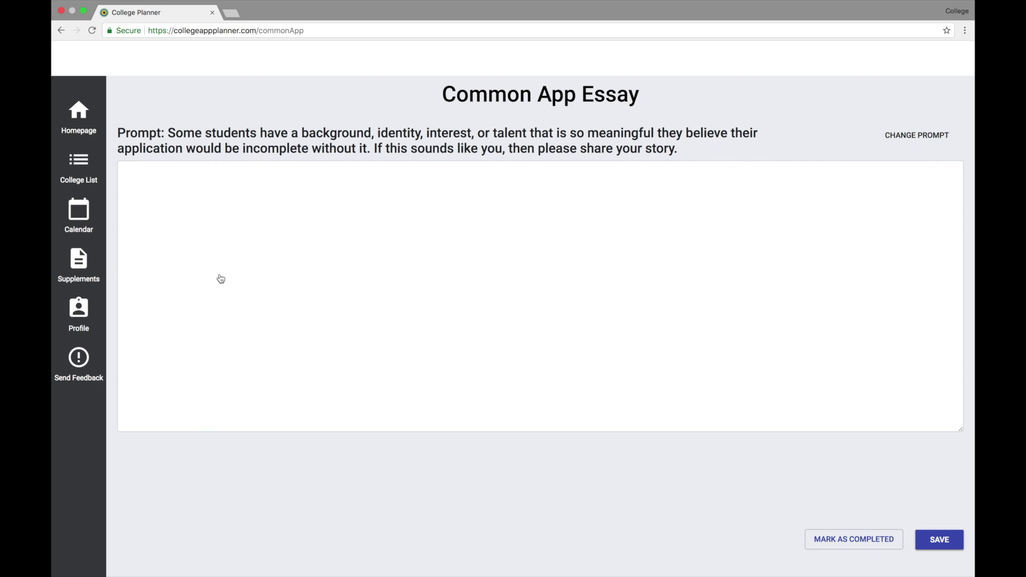
{"action": "left_click", "coordinate": [916, 136]}
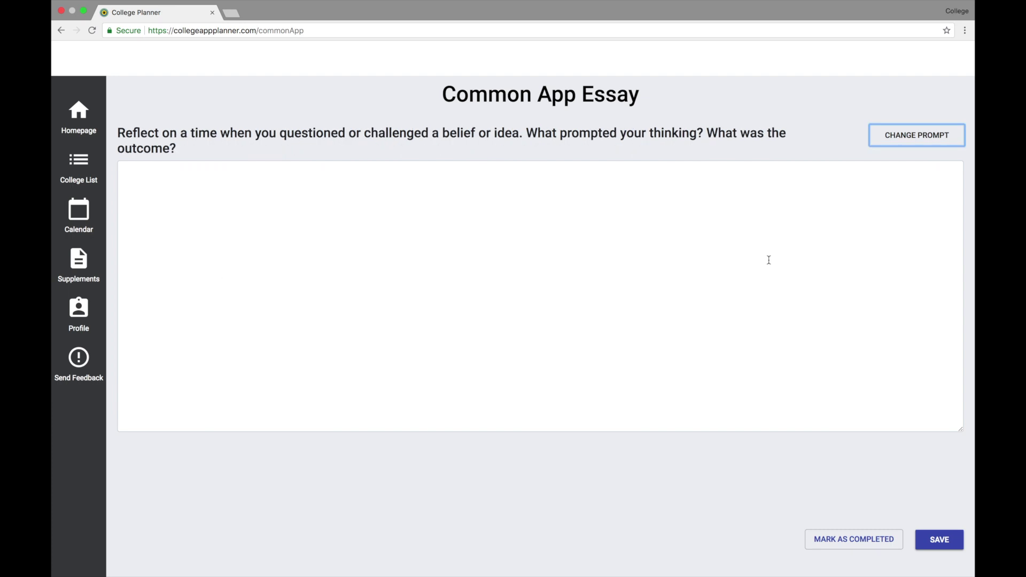
{"action": "left_click", "coordinate": [769, 260]}
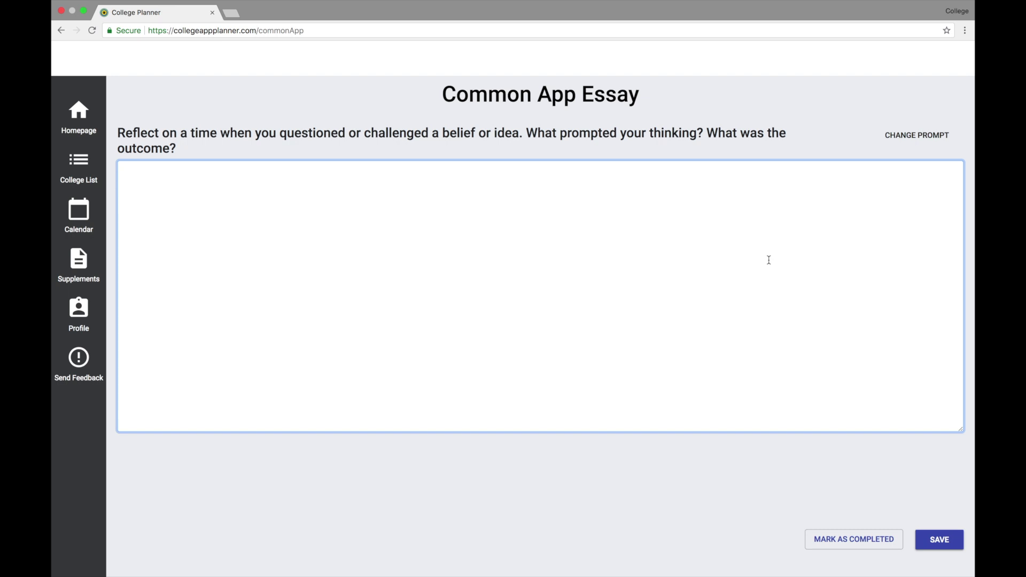
{"action": "type", "text": "A Basic Essay"}
{"action": "left_click", "coordinate": [937, 541]}
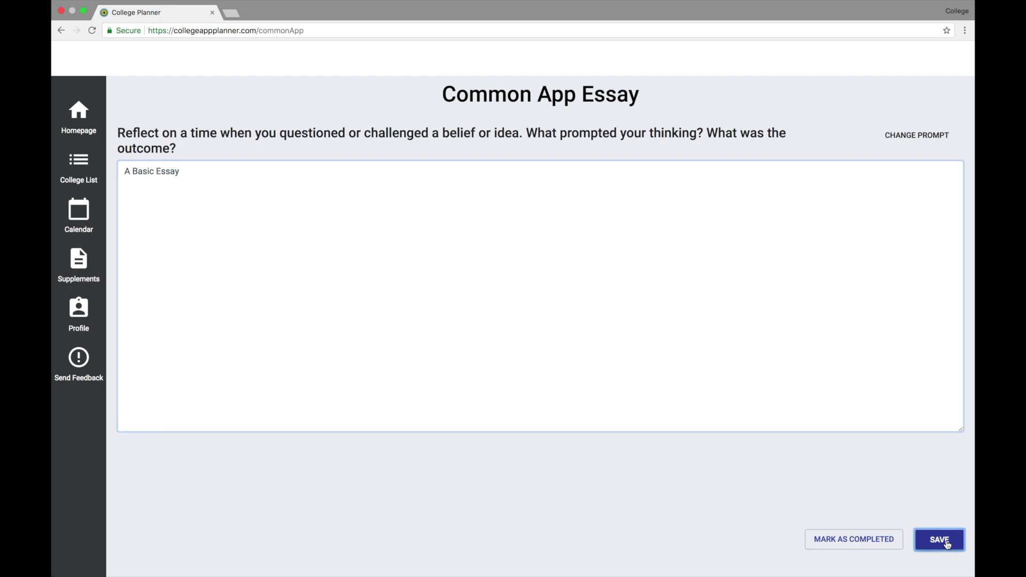
{"action": "left_click", "coordinate": [867, 541]}
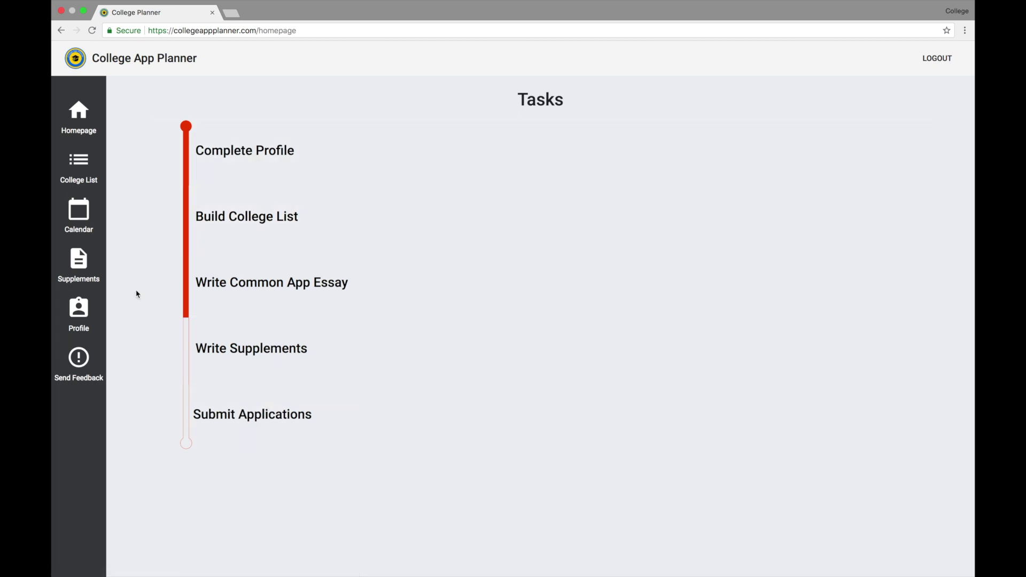
{"action": "left_click", "coordinate": [85, 220]}
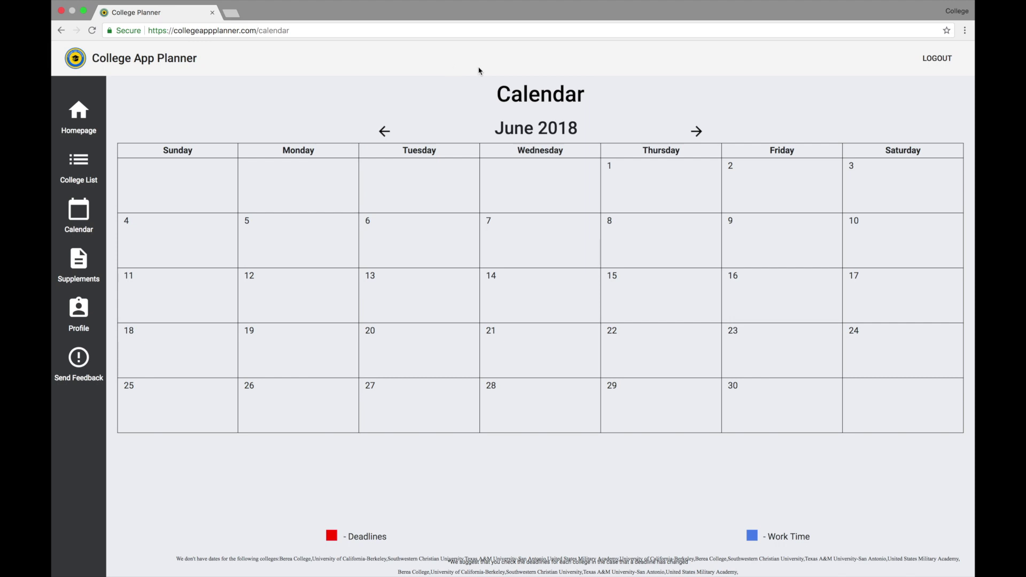
{"action": "left_click", "coordinate": [695, 131]}
{"action": "left_click", "coordinate": [696, 131]}
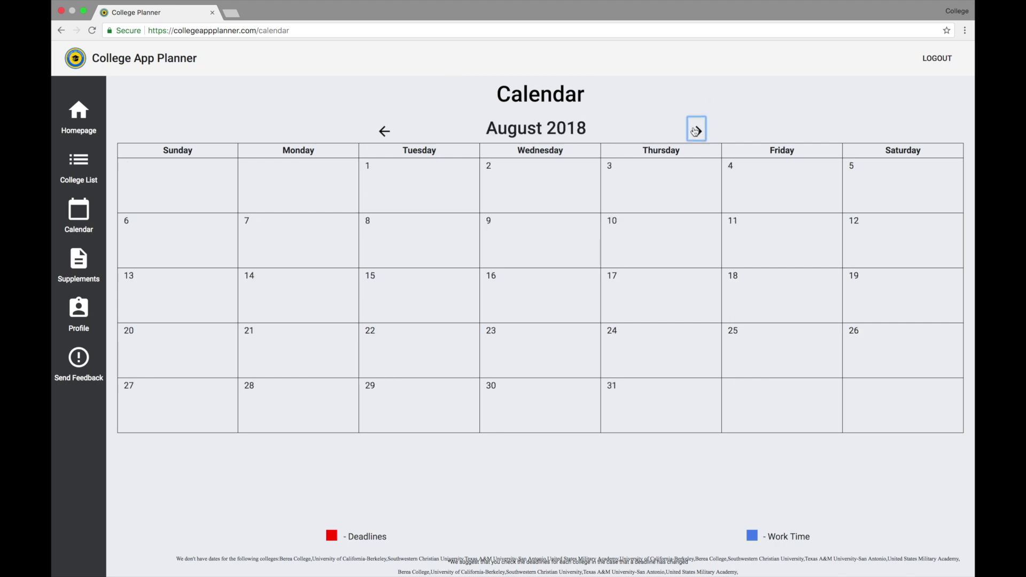
{"action": "left_click", "coordinate": [695, 131]}
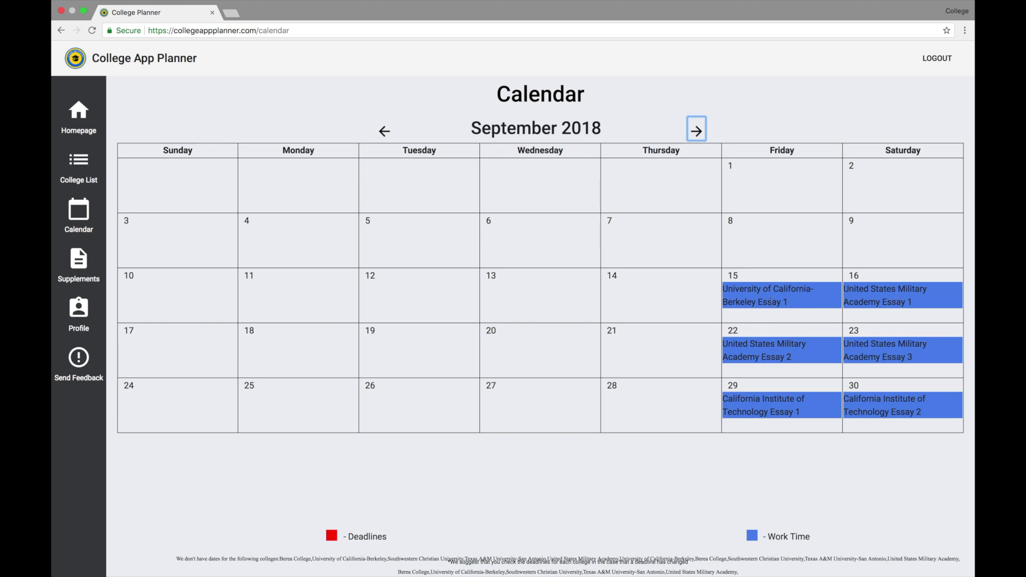
{"action": "left_click", "coordinate": [696, 134]}
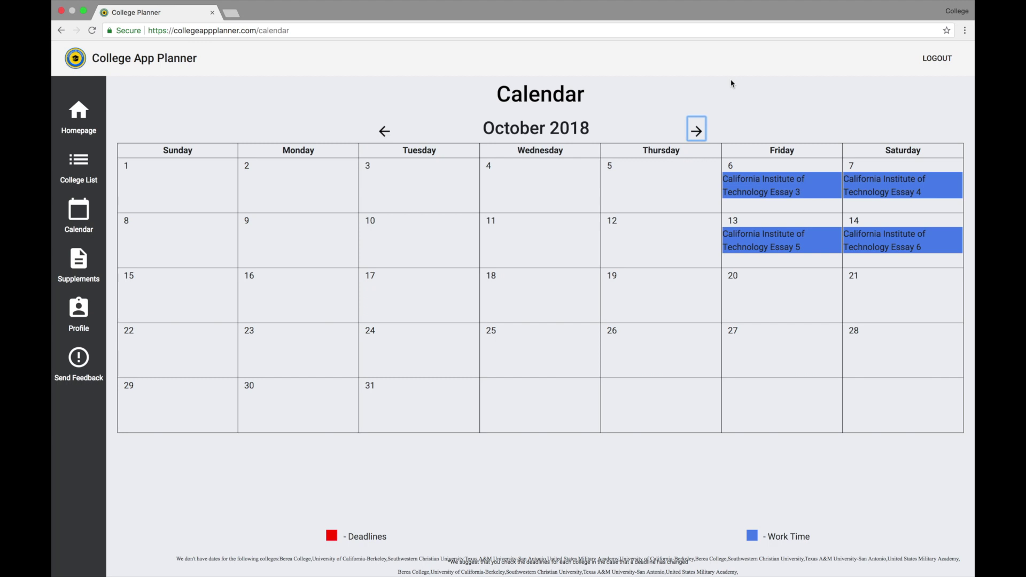
{"action": "left_click", "coordinate": [693, 125]}
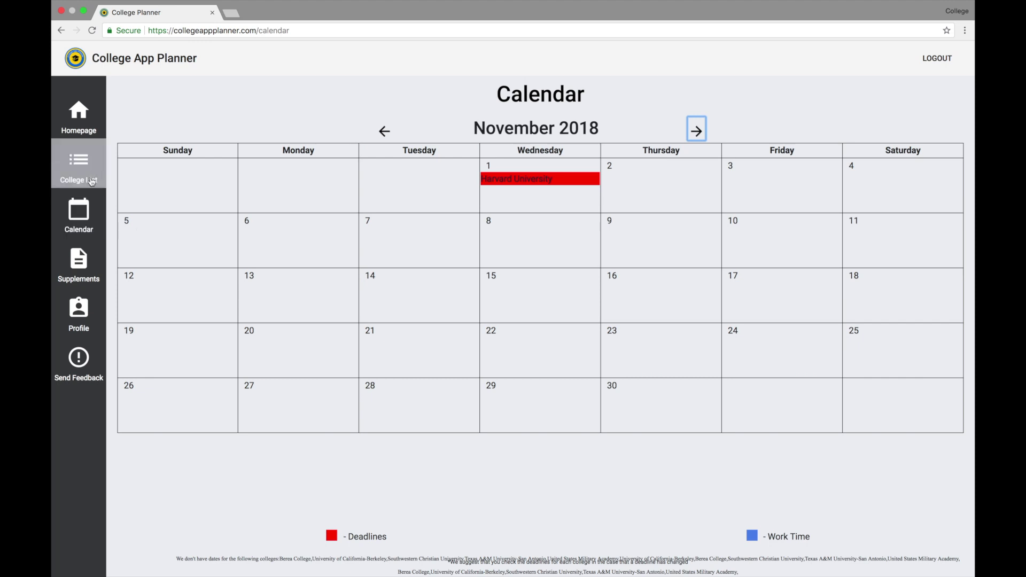
{"action": "left_click", "coordinate": [79, 166]}
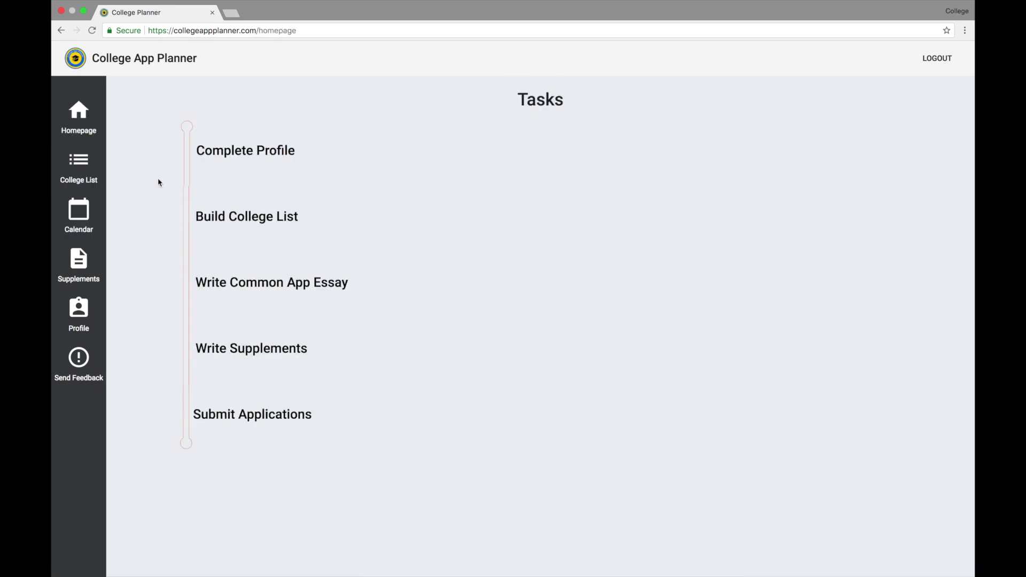
Look through Harvard University's supplement essay boxes, then mark Write Supplements completed.
{"action": "left_click", "coordinate": [231, 335]}
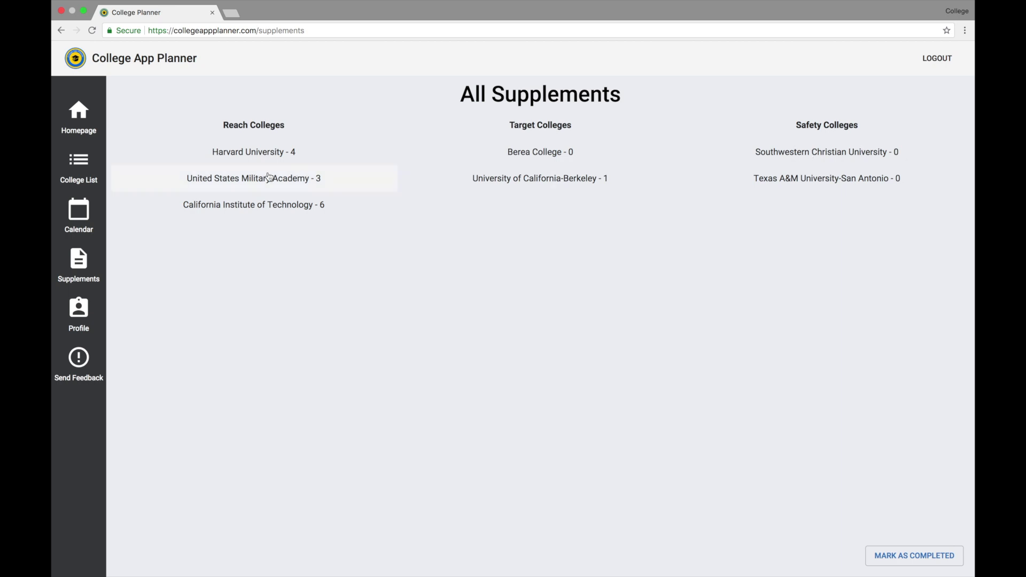
{"action": "left_click", "coordinate": [258, 157]}
{"action": "left_click", "coordinate": [259, 157]}
{"action": "scroll", "coordinate": [420, 169], "scroll_direction": "down", "scroll_amount": 1}
{"action": "scroll", "coordinate": [420, 170], "scroll_direction": "up", "scroll_amount": 1}
{"action": "scroll", "coordinate": [422, 171], "scroll_direction": "down", "scroll_amount": 3}
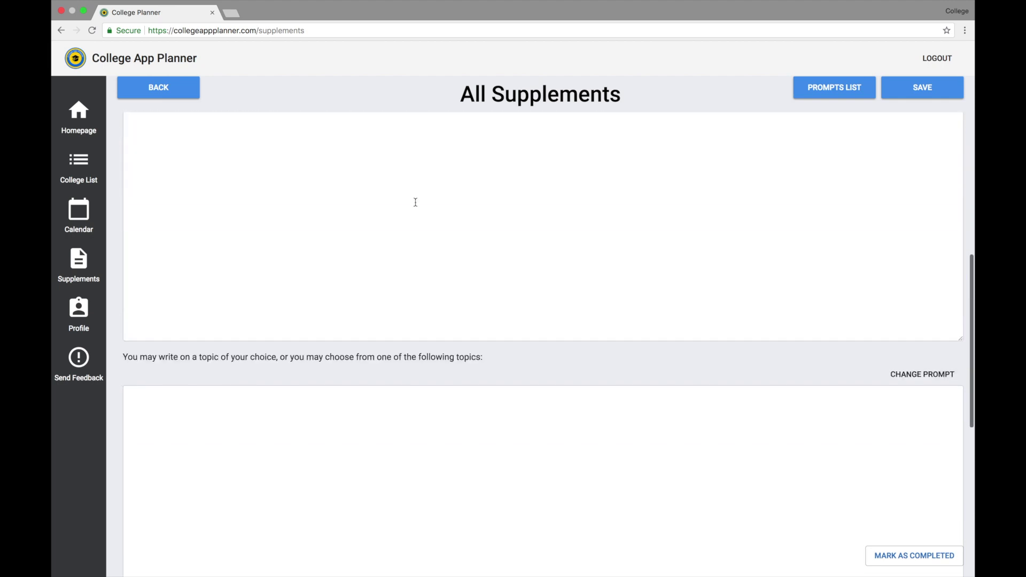
{"action": "scroll", "coordinate": [426, 336], "scroll_direction": "down", "scroll_amount": 3}
{"action": "left_click", "coordinate": [431, 369]}
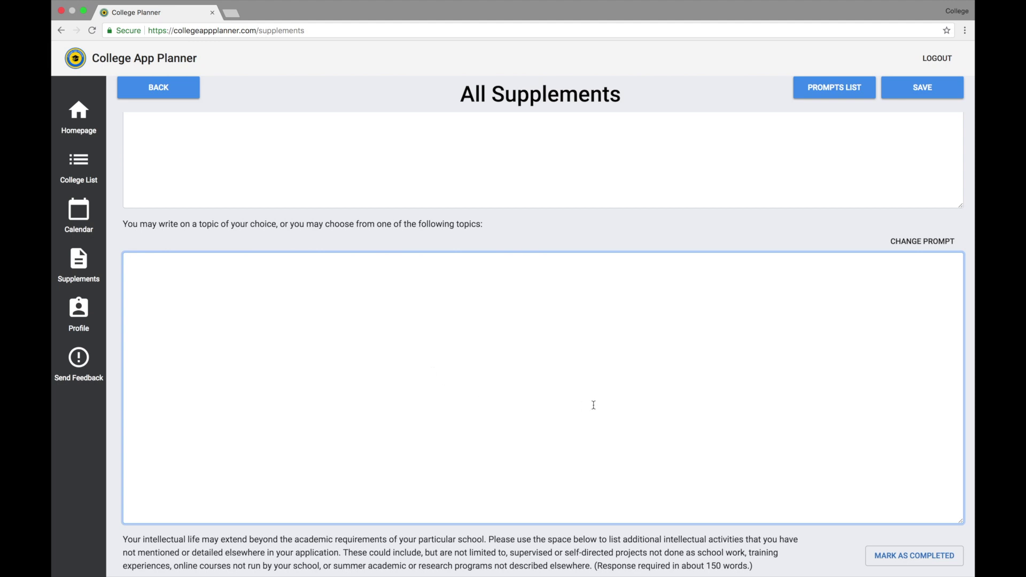
{"action": "scroll", "coordinate": [593, 405], "scroll_direction": "down", "scroll_amount": 5}
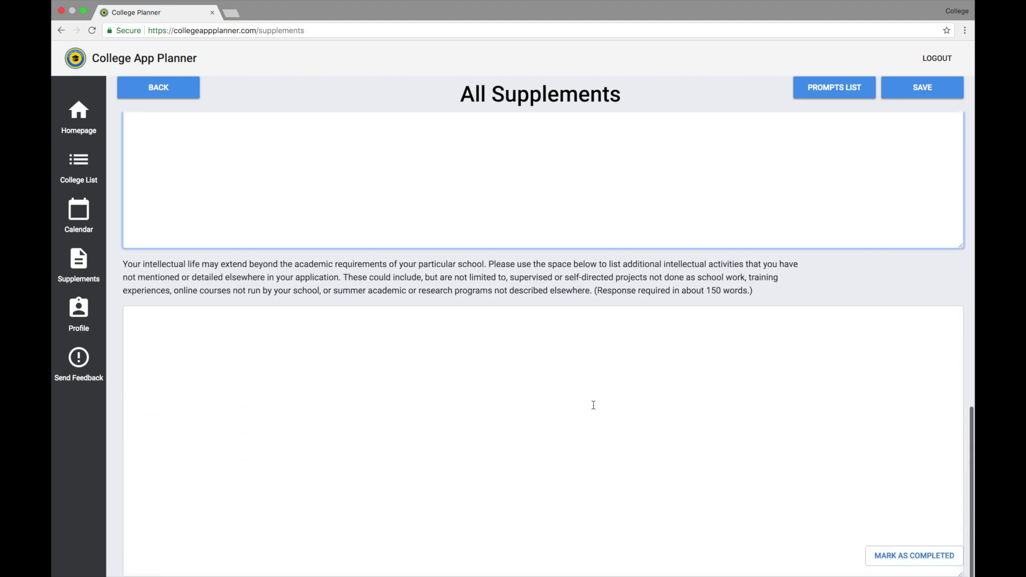
{"action": "scroll", "coordinate": [593, 405], "scroll_direction": "up", "scroll_amount": 15}
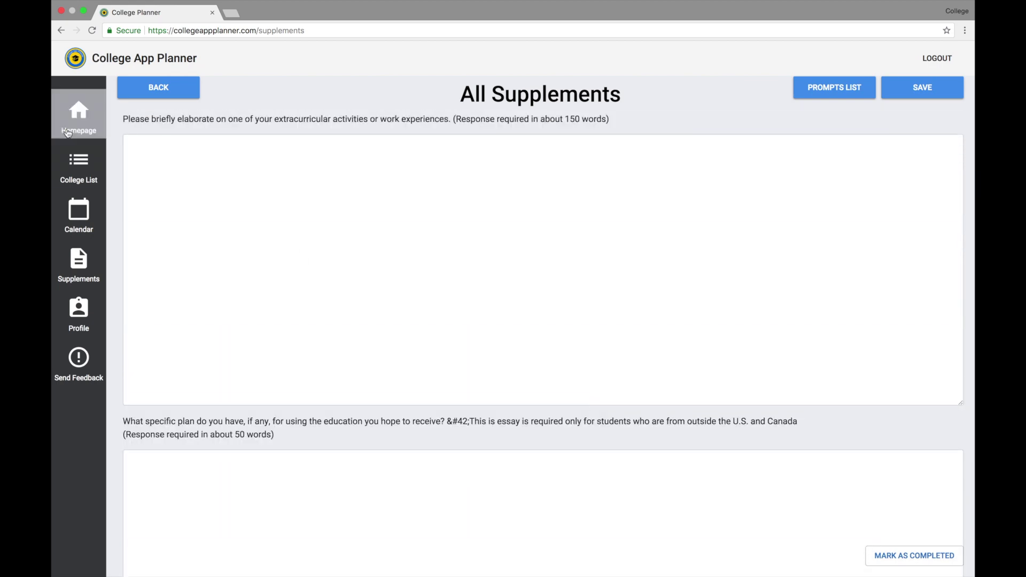
{"action": "left_click", "coordinate": [901, 554]}
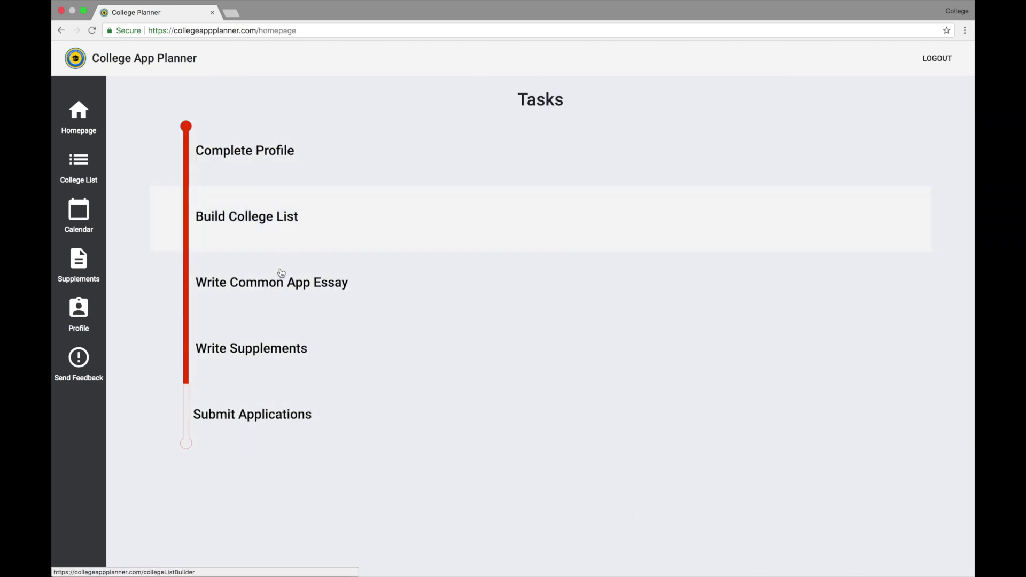
Open the Send Feedback page from the left sidebar.
{"action": "mouse_move", "coordinate": [242, 571]}
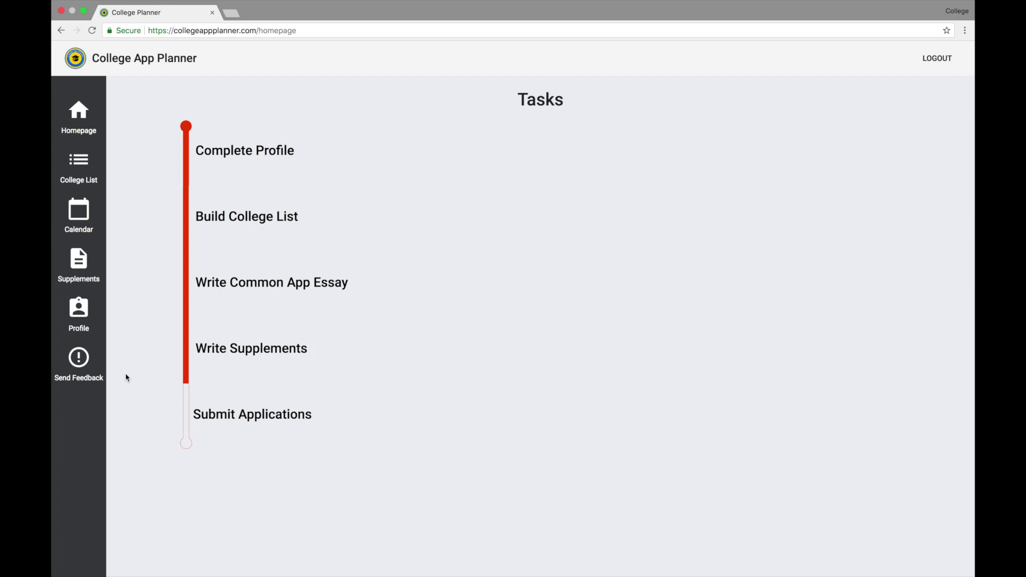
{"action": "left_click", "coordinate": [79, 364]}
{"action": "mouse_move", "coordinate": [130, 571]}
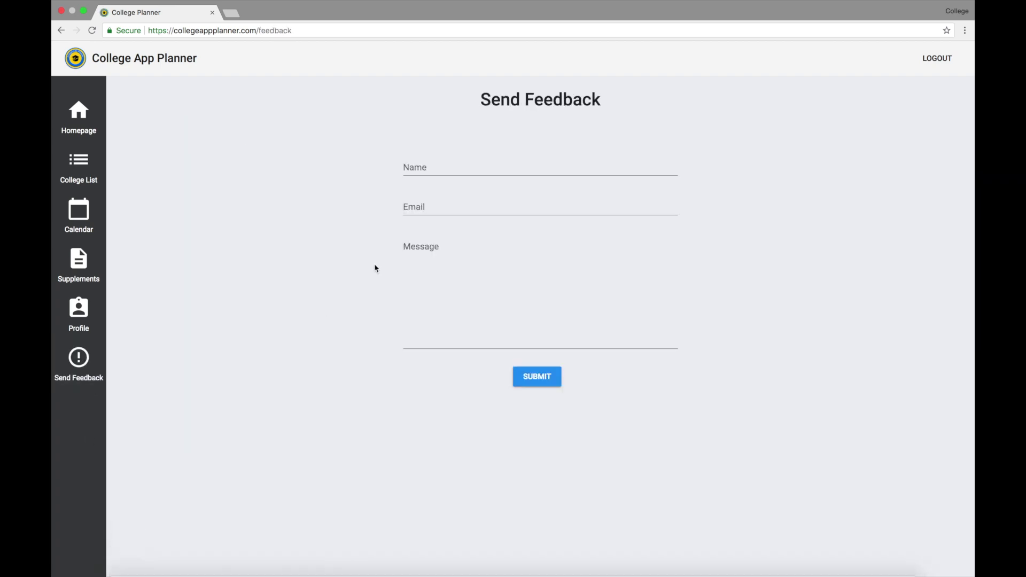